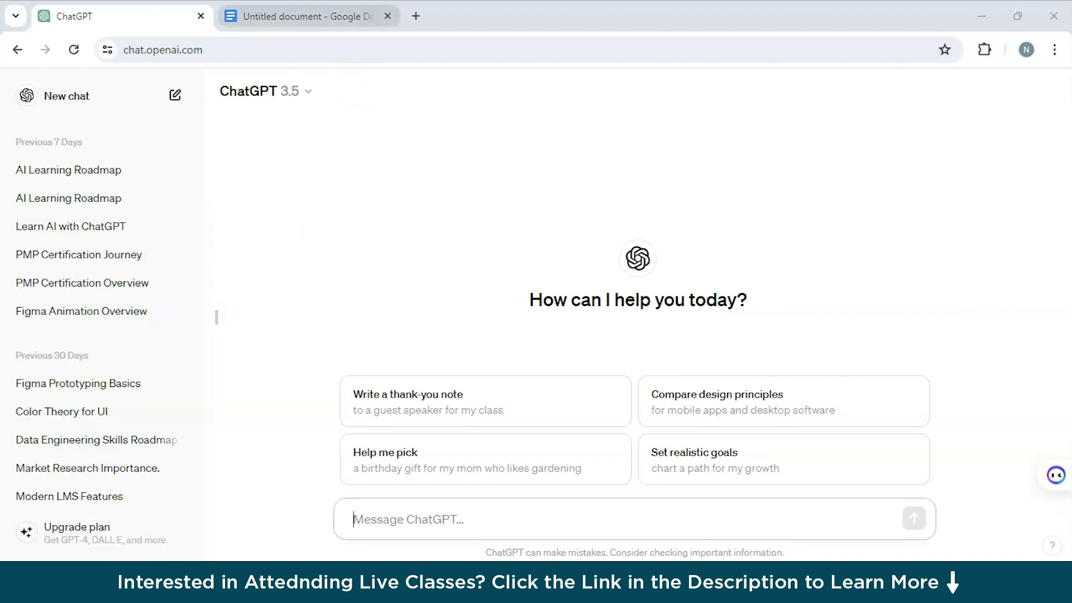
- Begin the untitled notes document with numbered item 1 'Action Verb :'
left_click(302, 16)
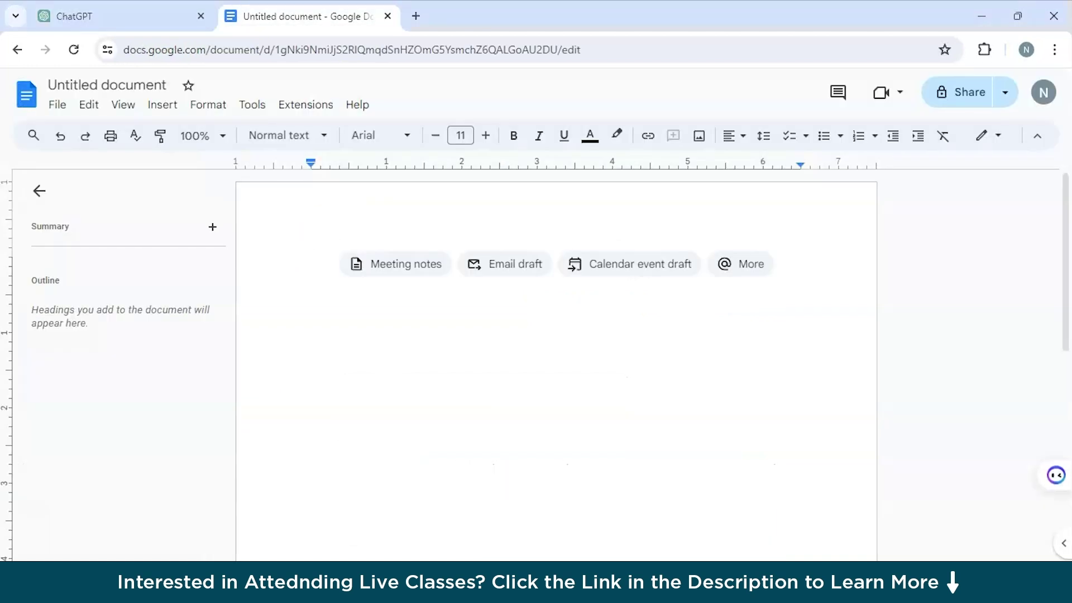
left_click(422, 209)
left_click(285, 280)
type("1")
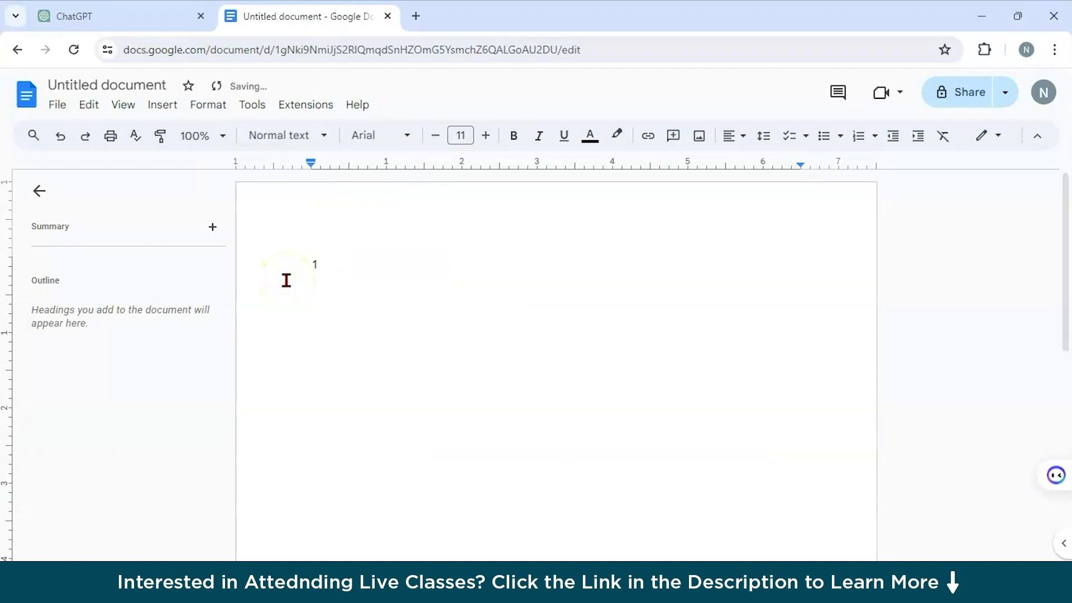
type(". Action Verb :")
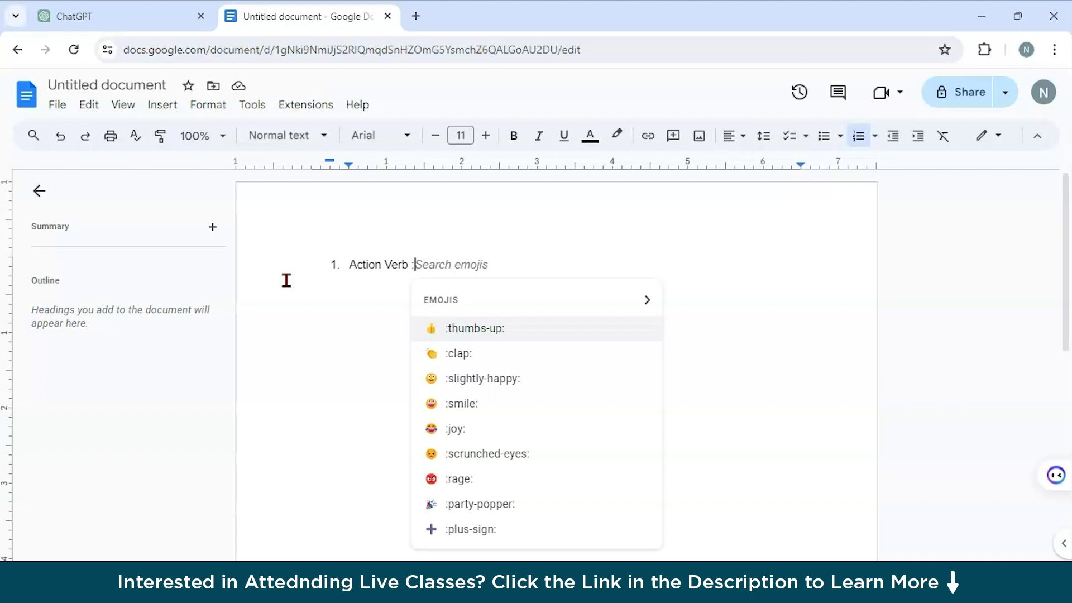
left_click(286, 280)
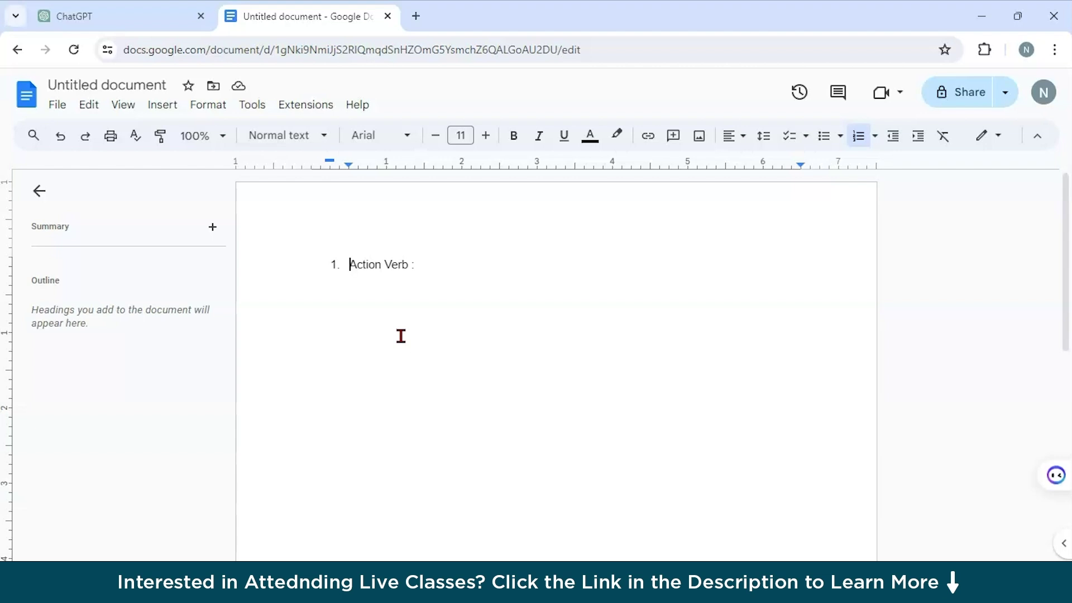
- Send the pasted prompt 'Write a Story' to ChatGPT, highlighting the verb 'Write' first
left_click(74, 16)
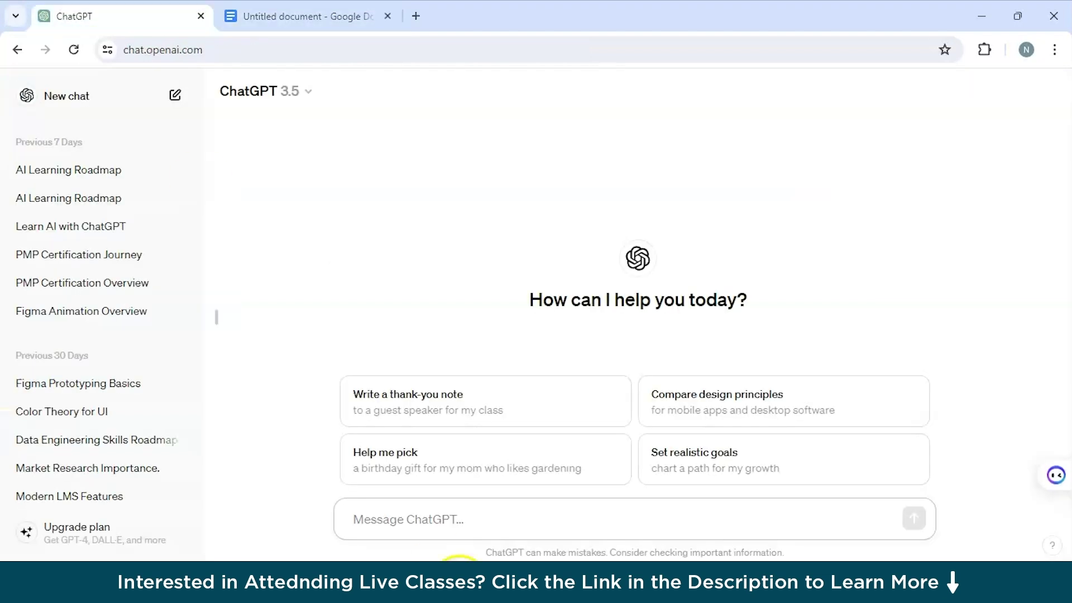
left_click(381, 507)
type("Write a Story")
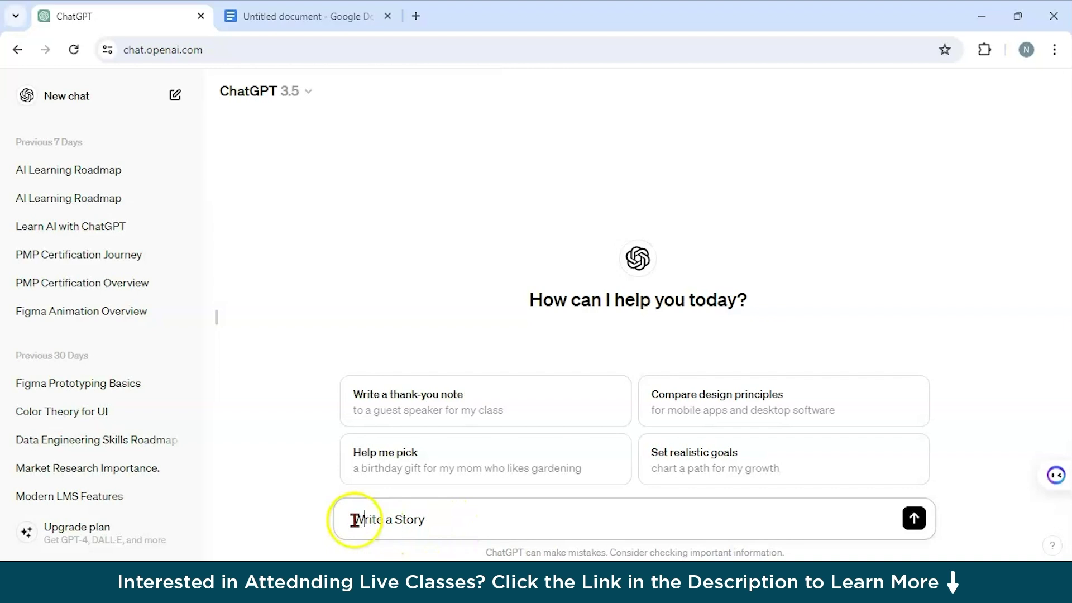
left_click_drag(356, 519, 385, 520)
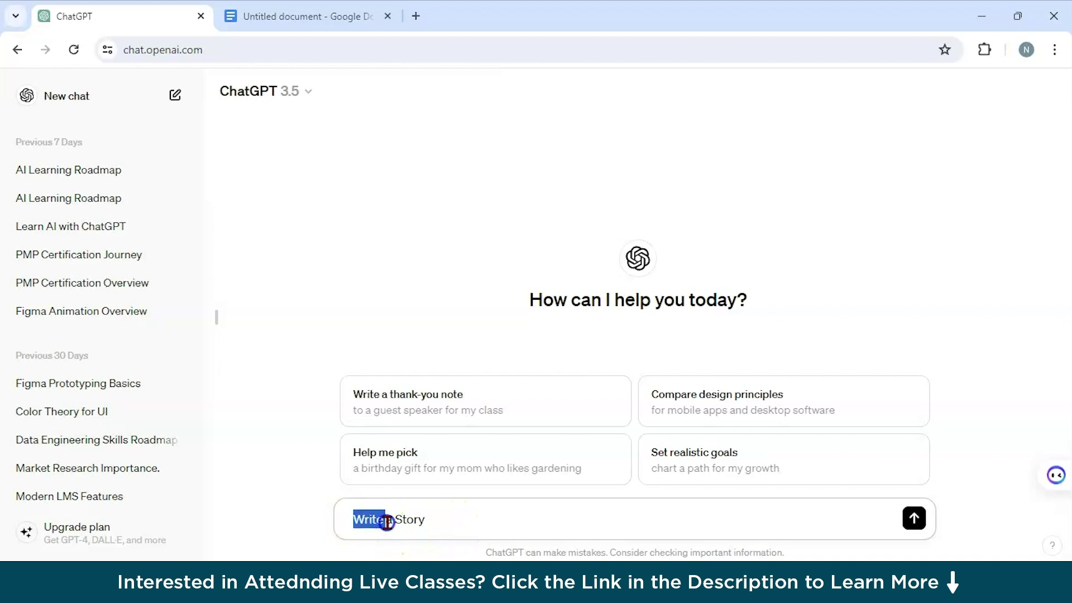
left_click(446, 520)
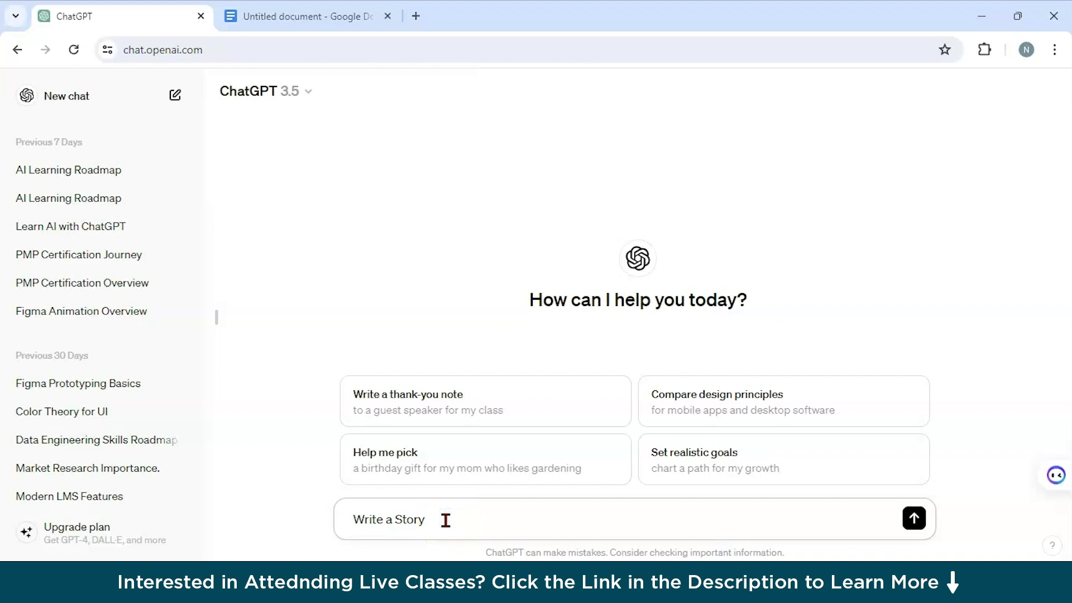
key("Return")
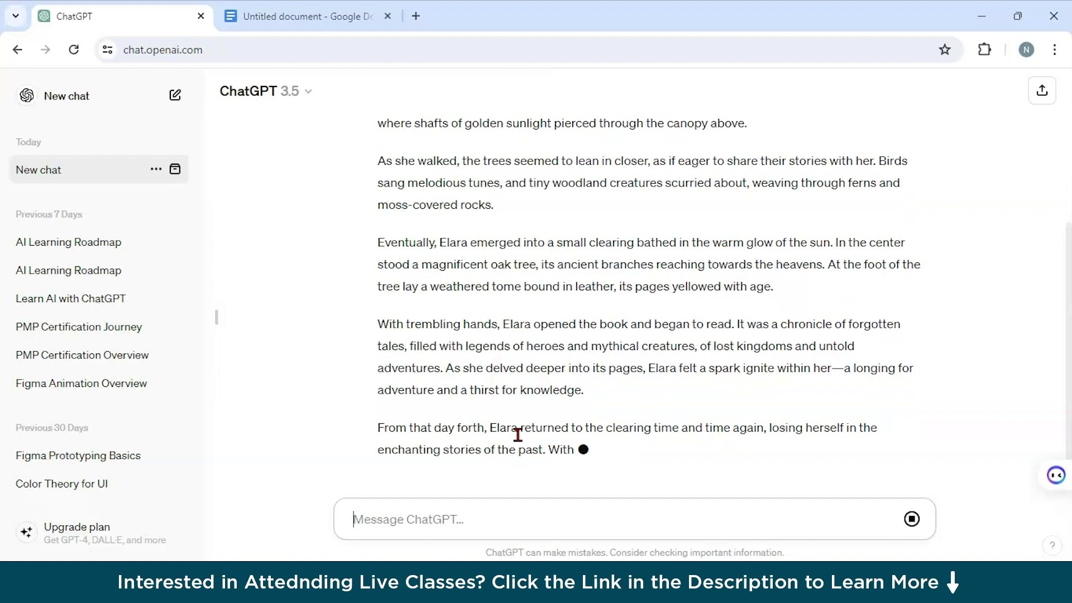
key("ctrl+Tab")
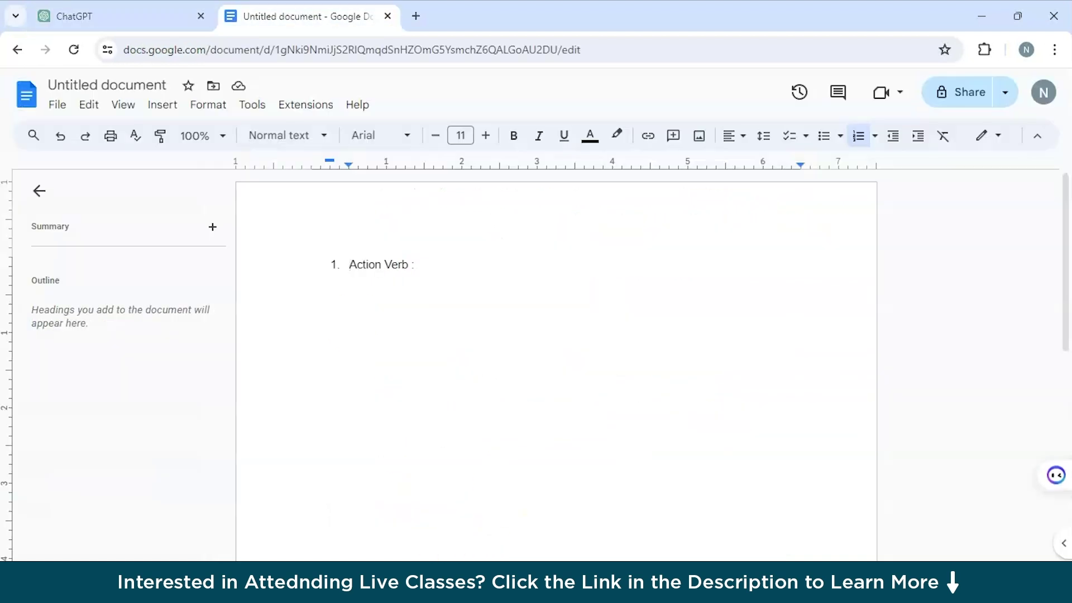
- Add a second numbered item 'Topic / Theme' below 'Action Verb :'
left_click(425, 268)
key("Return")
type("Topic / Theme")
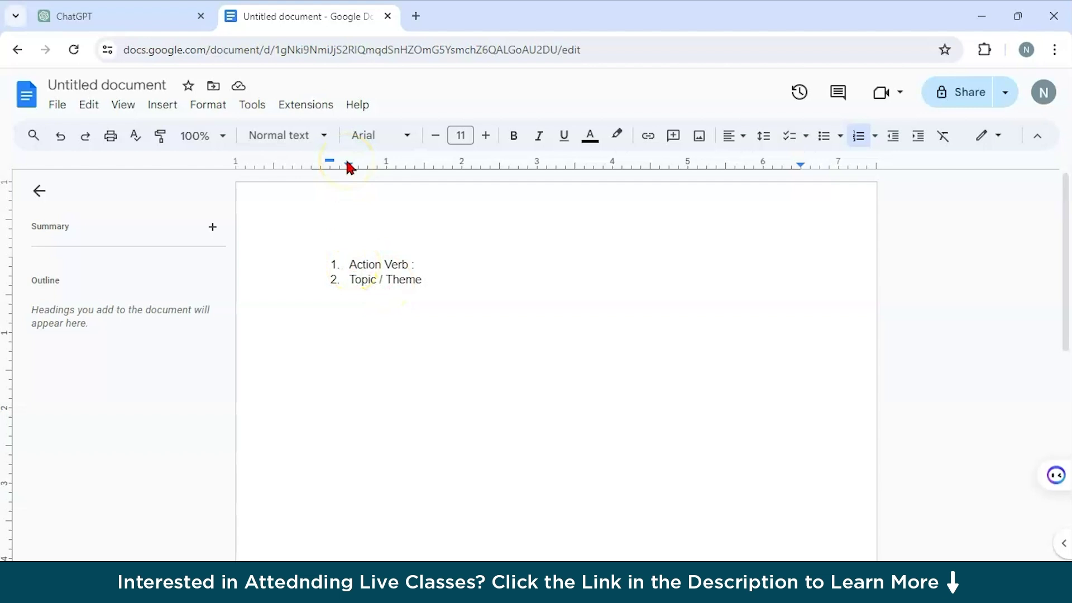
left_click(111, 17)
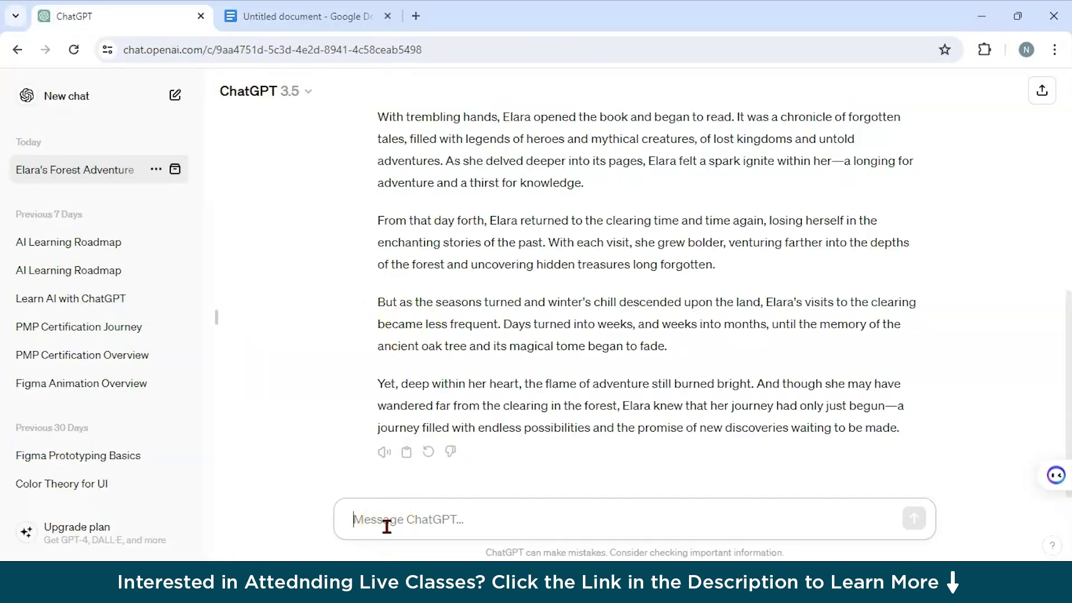
- Send 'Write a Story about food' to ChatGPT, review both stories, then start a third list item
type("Write")
key("BackSpace")
key("BackSpace")
type("te")
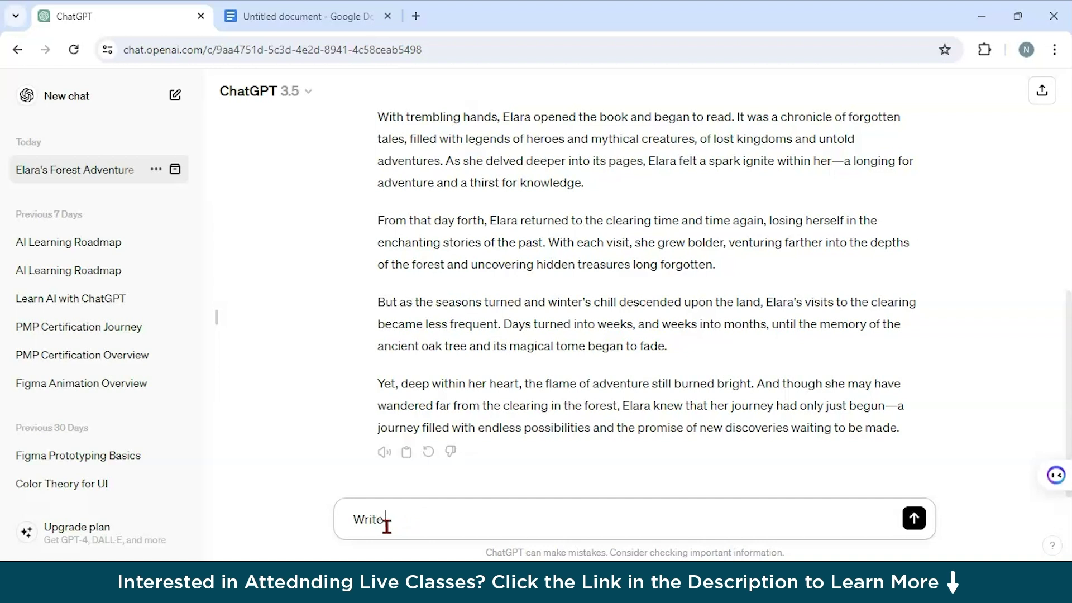
type(" a Story about food")
key("Return")
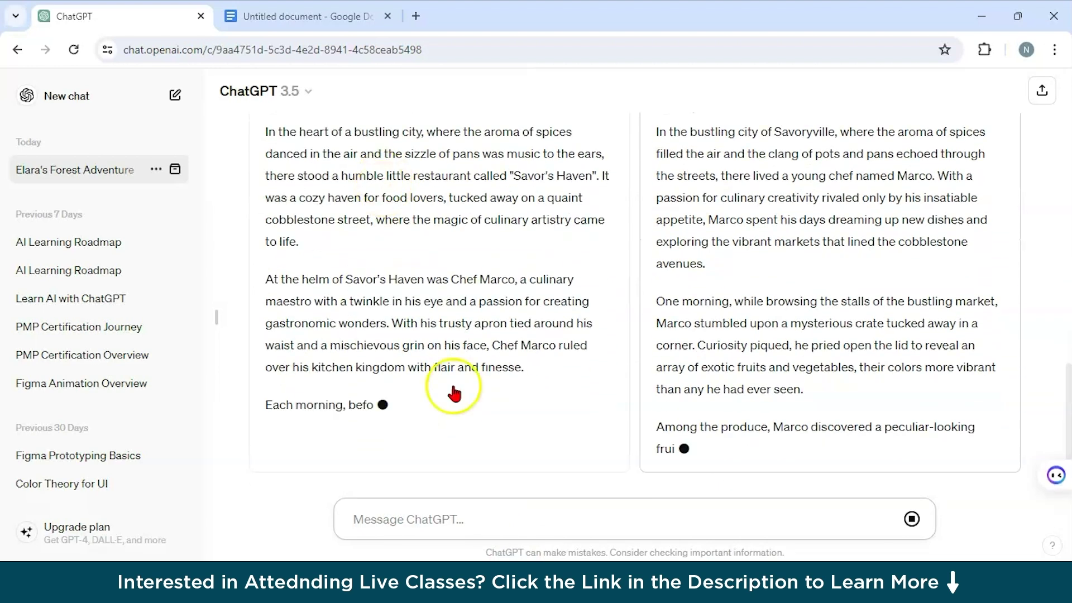
scroll(430, 262, "up", 4)
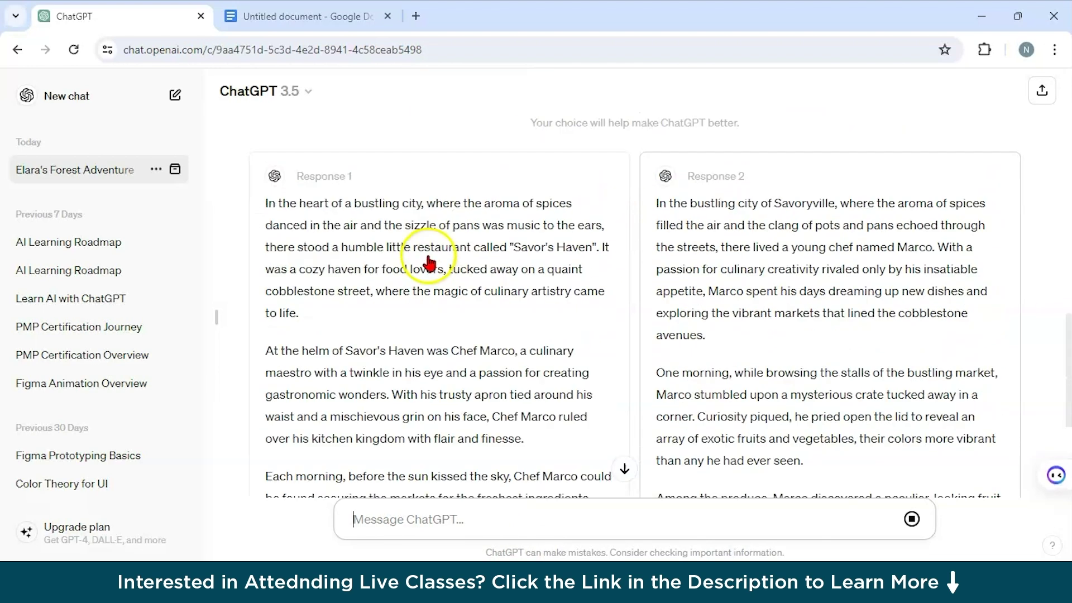
scroll(429, 263, "up", 1)
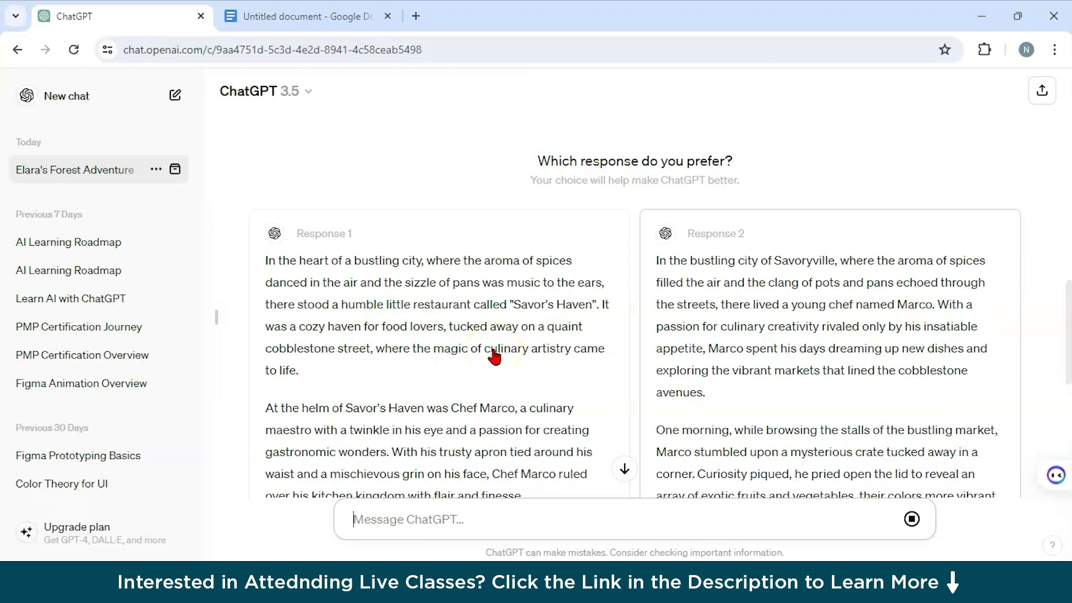
scroll(705, 330, "down", 1)
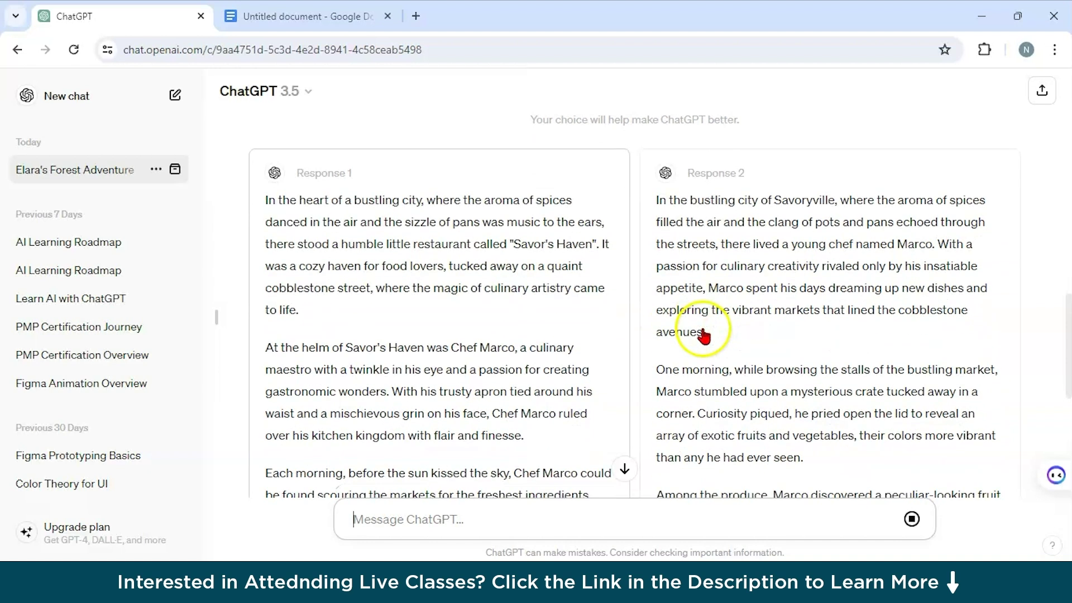
left_click(335, 9)
key("Return")
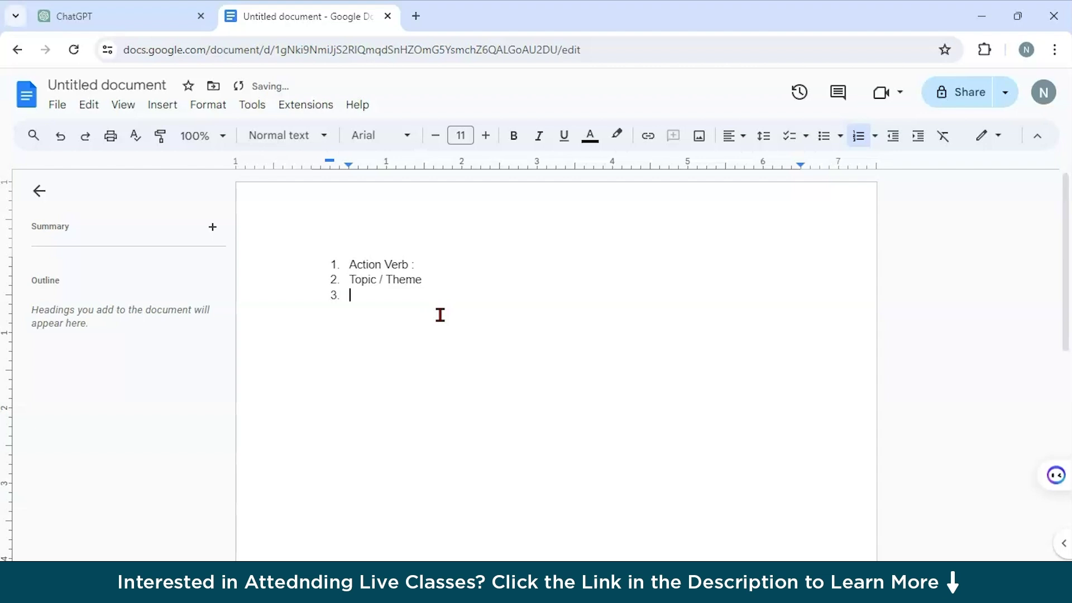
- Write 'Constraints/Limitations :' as item 3 and highlight it to point it out
type("Constraints/Limitations :")
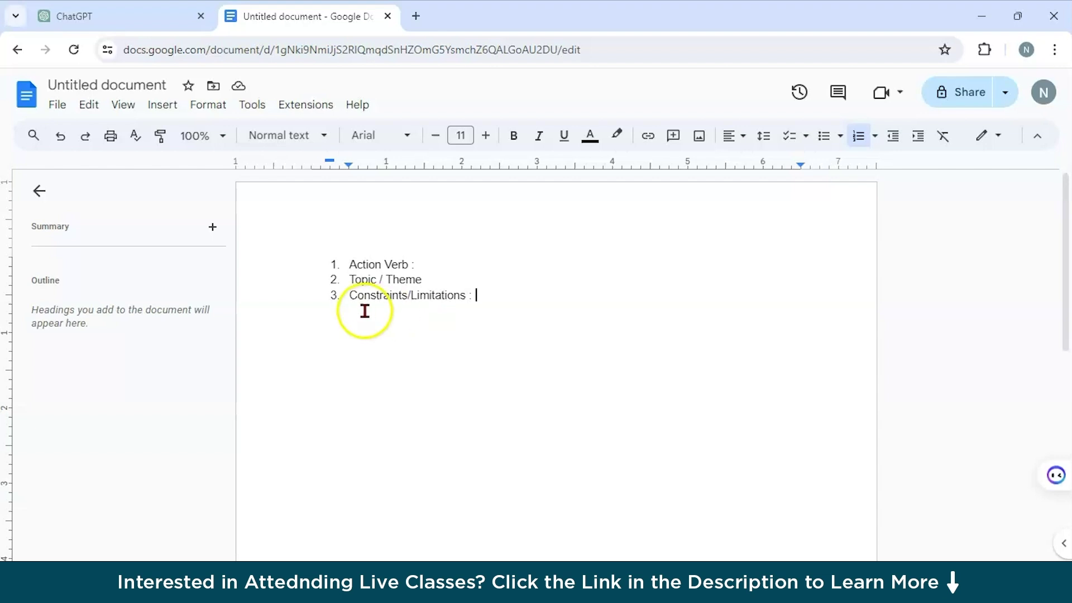
left_click_drag(351, 297, 471, 296)
left_click(473, 297)
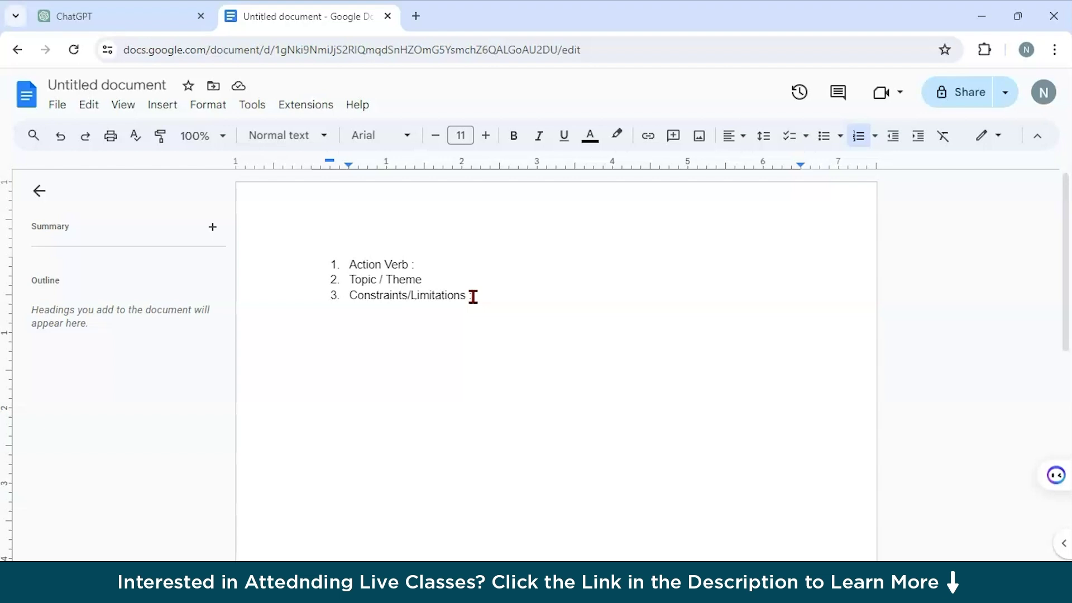
- Add a fourth item 'Background/Information Context :'
key("Return")
type("C")
key("BackSpace")
type("Background/Information Context :")
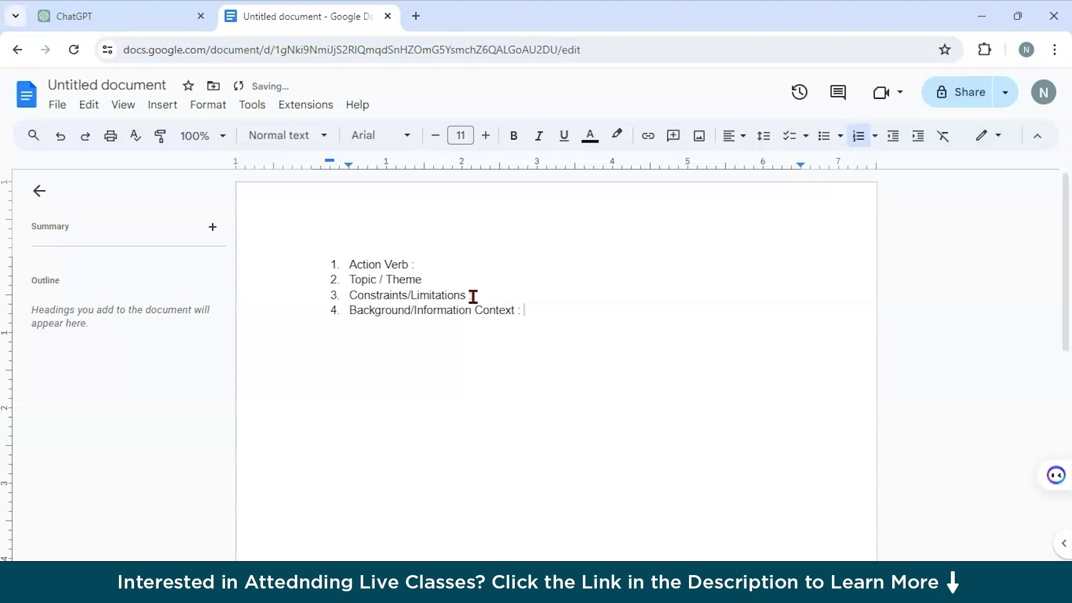
- Add a fifth numbered item 'Conflict /Challenge :' below the Background line
left_click(378, 333)
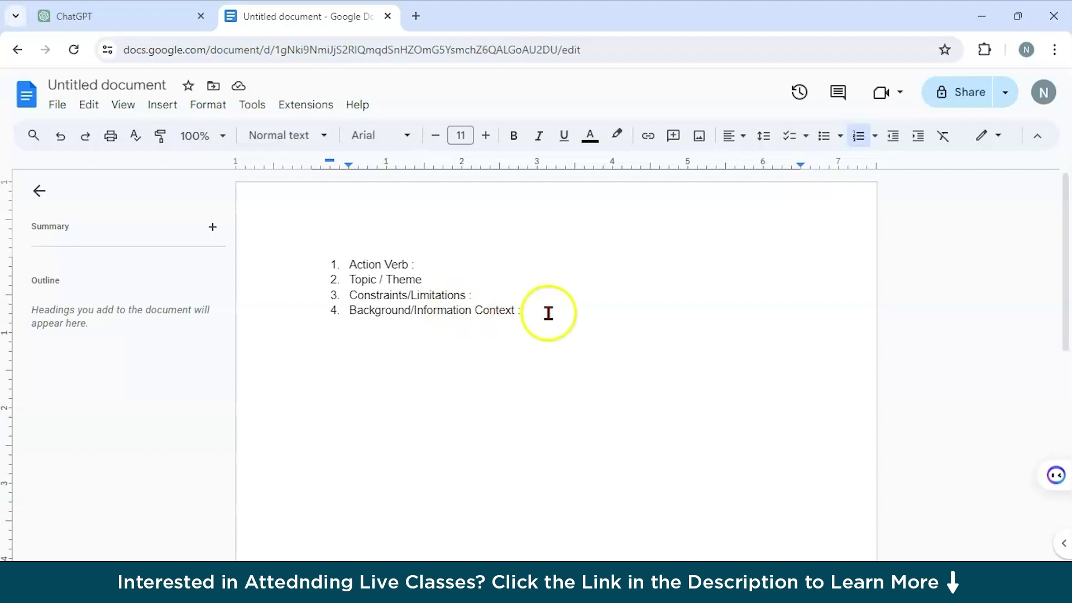
key("Return")
type("Con")
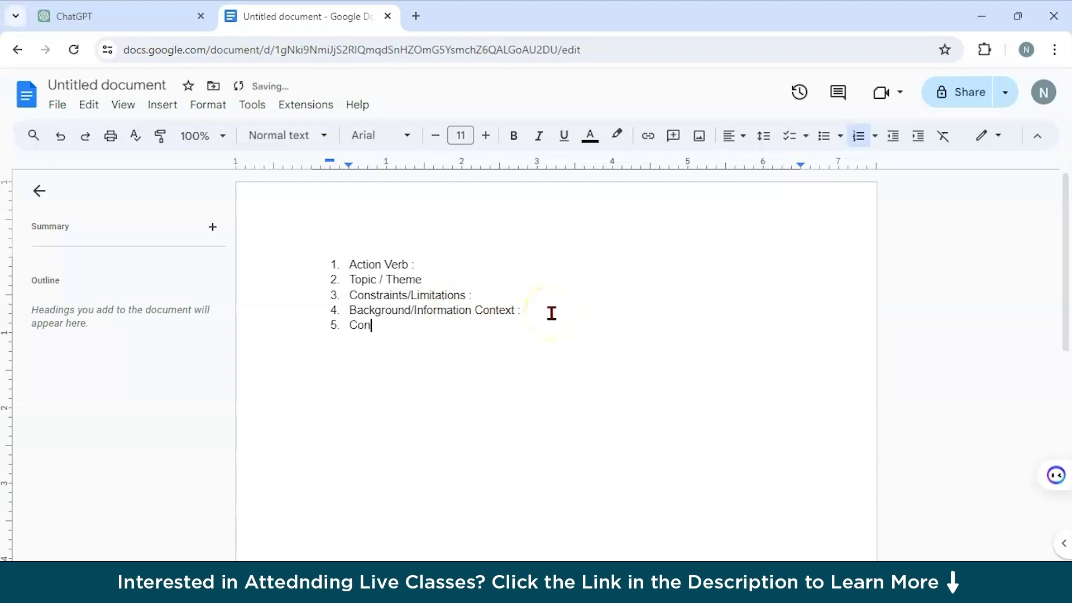
key("BackSpace")
type("nflict /Challenge :")
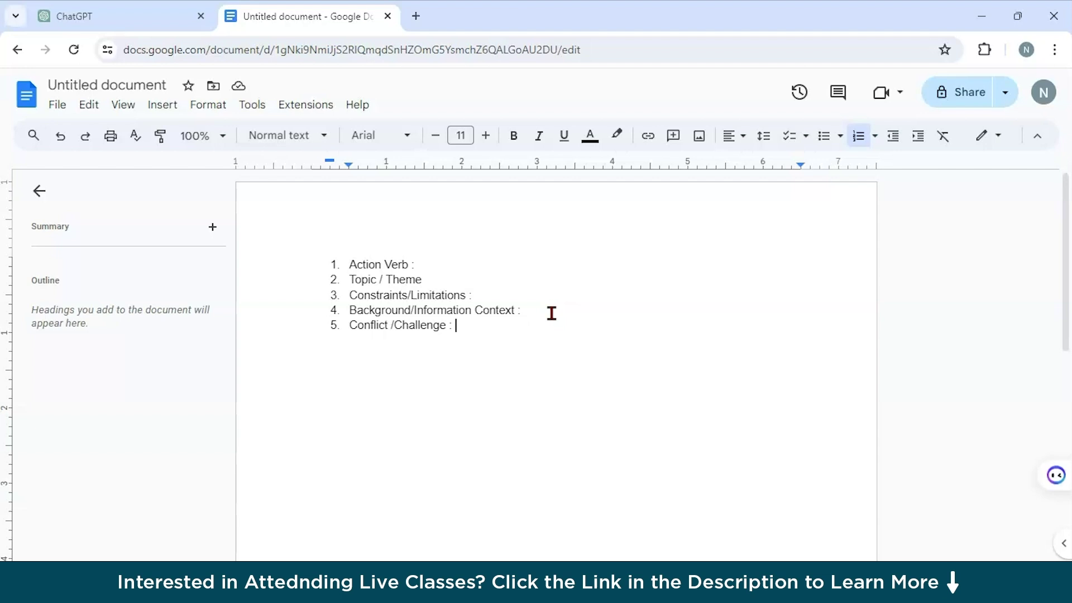
scroll(551, 313, "down", 1)
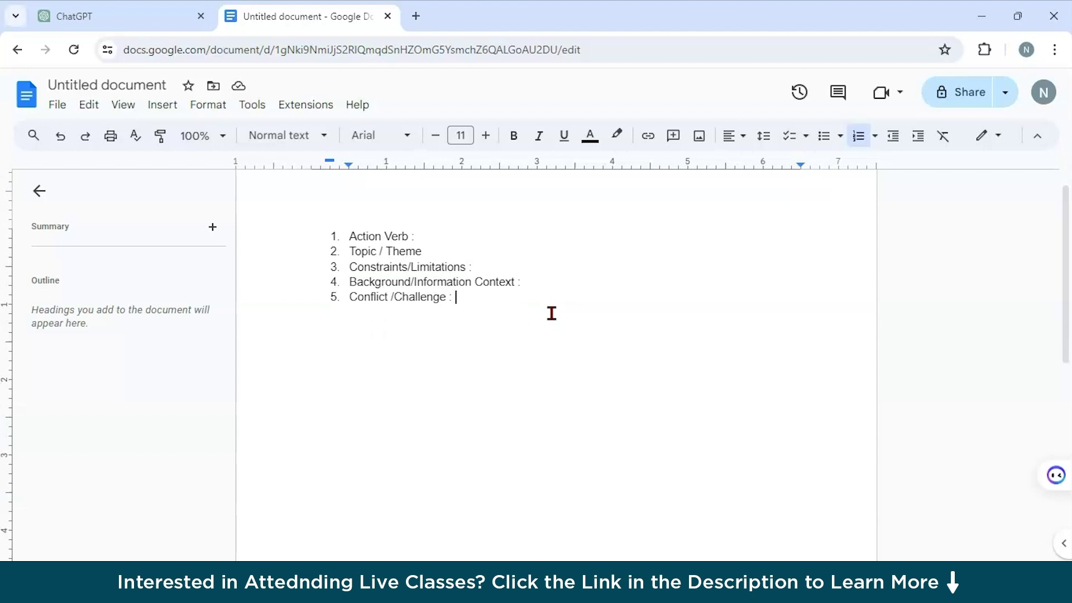
- Fill the Action Verb item with 'Write' in bold red
key("Return")
key("Return")
key("Return")
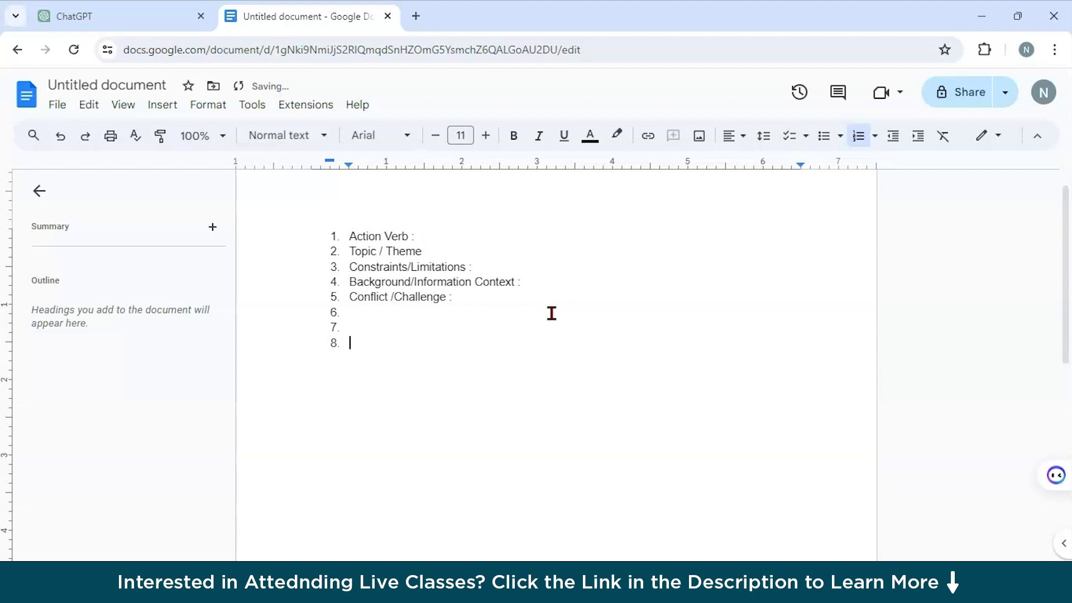
left_click(445, 235)
type("Write")
double_click(443, 235)
key("ctrl+b")
left_click(590, 135)
left_click(615, 175)
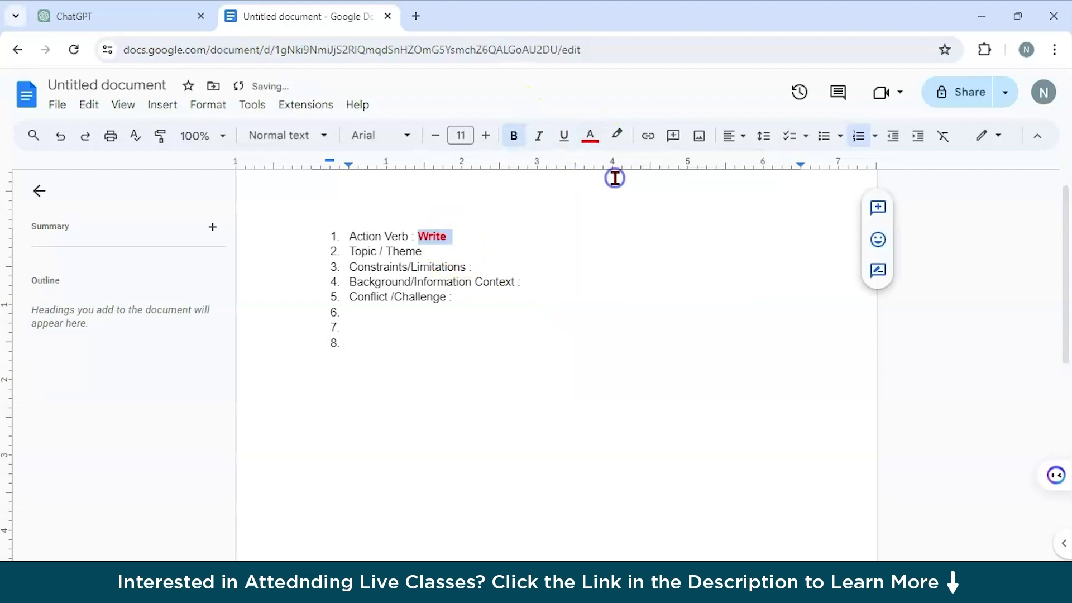
- Fill in topic 'Your favourite Vacation', context 'You are on a beach with your friends', and 'in just 50 words'
left_click(430, 259)
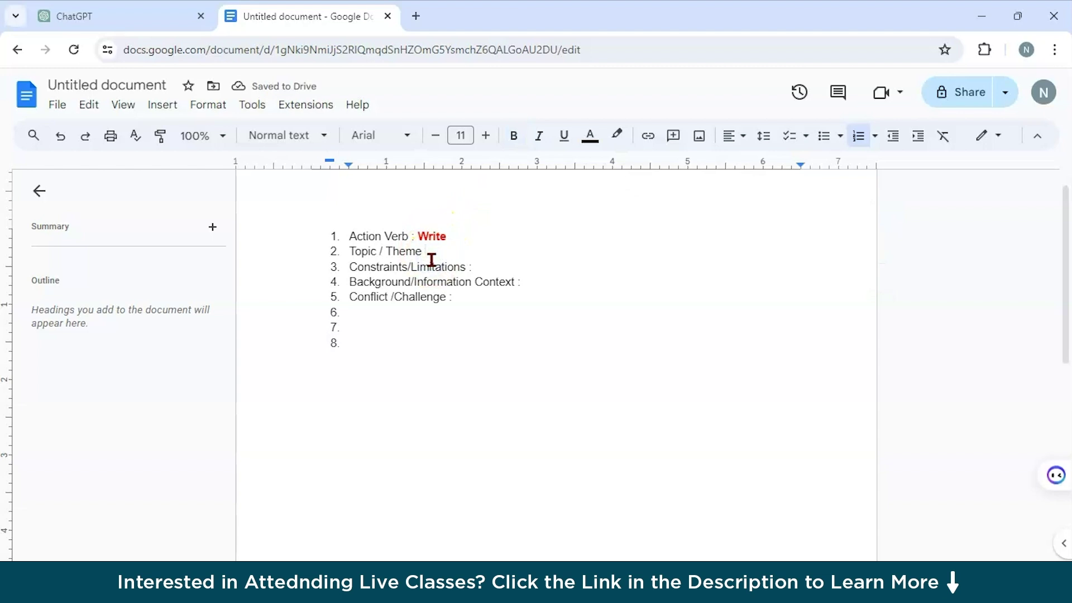
type(":")
type("our favourite Vacation")
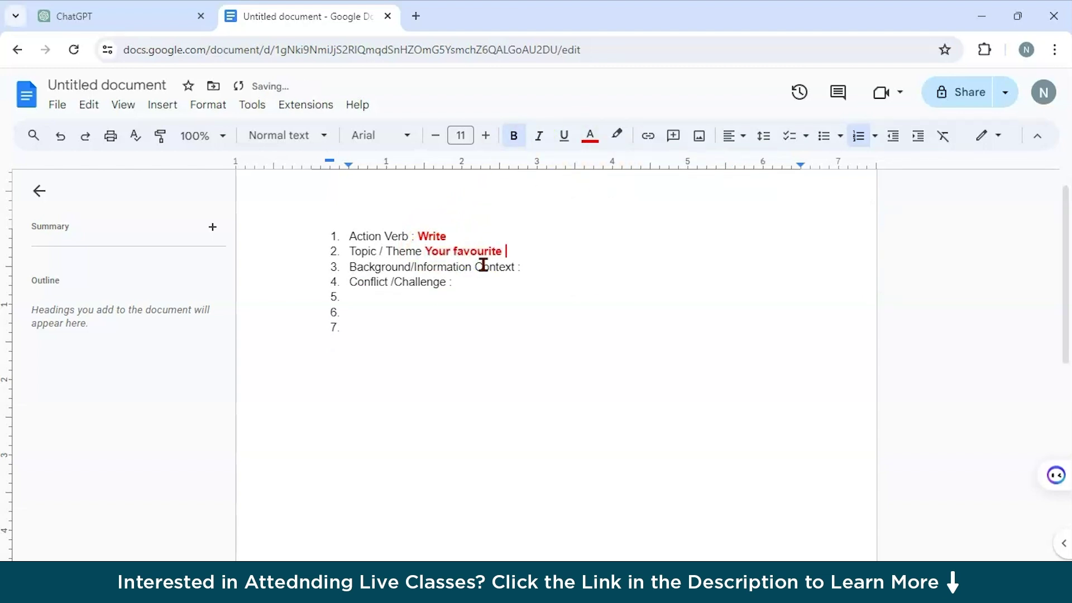
left_click(545, 268)
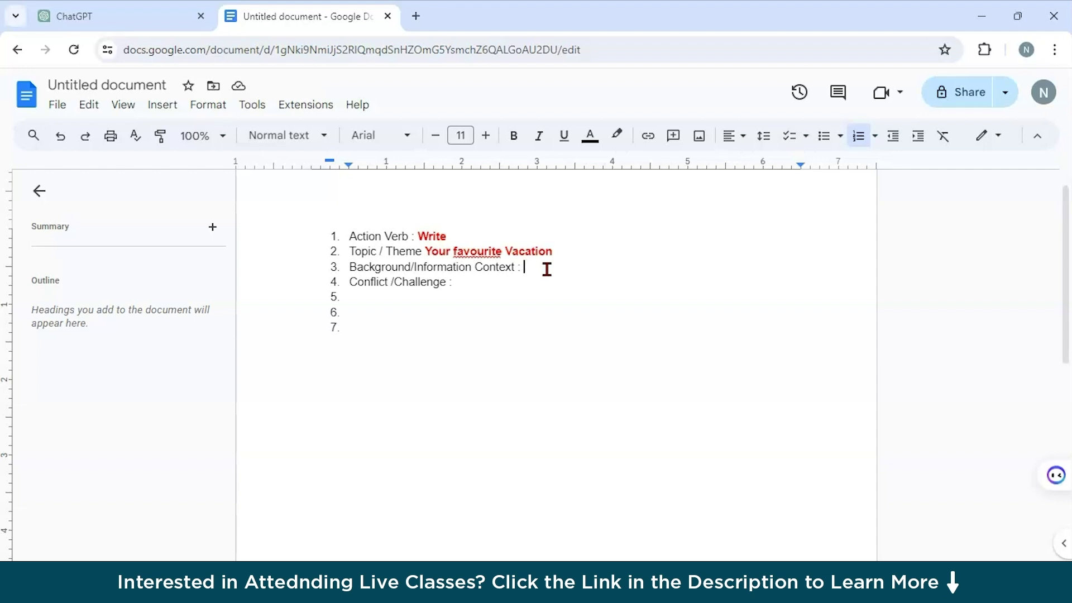
type("You are on a beach with your friends")
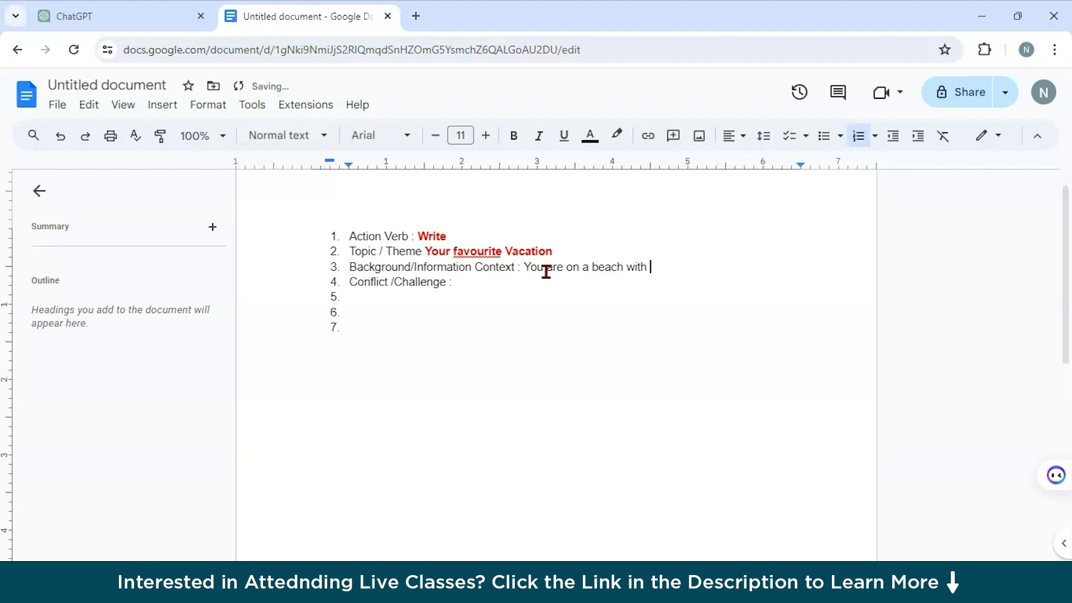
right_click(474, 285)
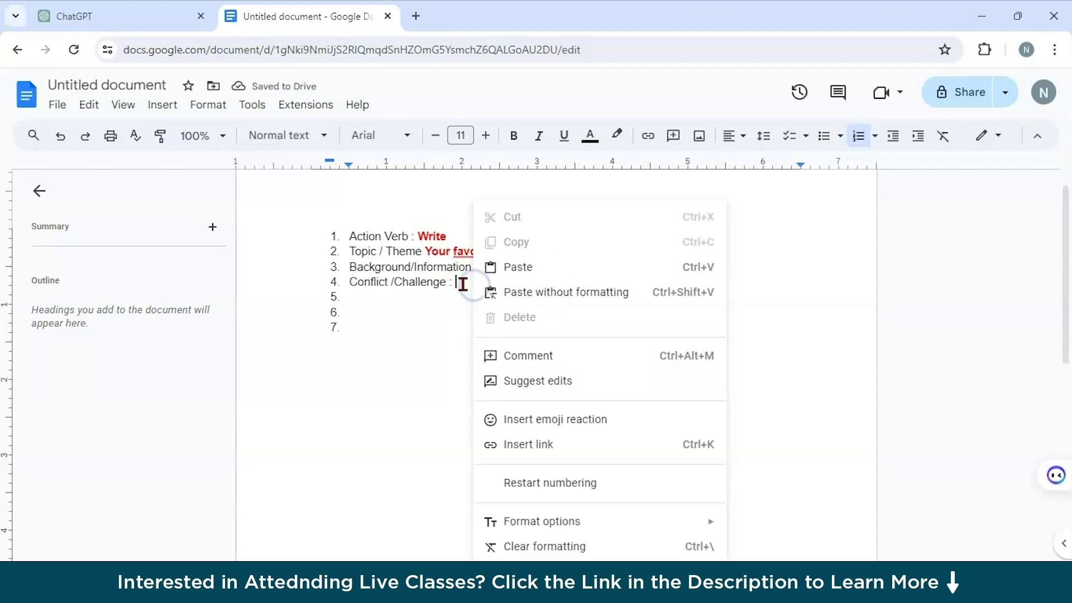
left_click(462, 284)
type("in")
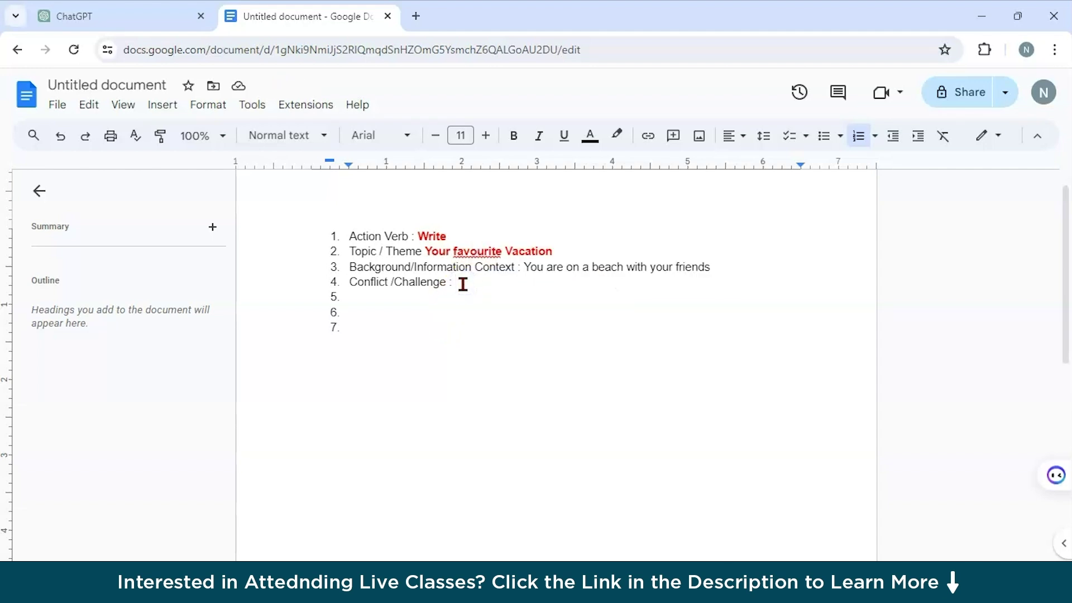
type(" just 50 words")
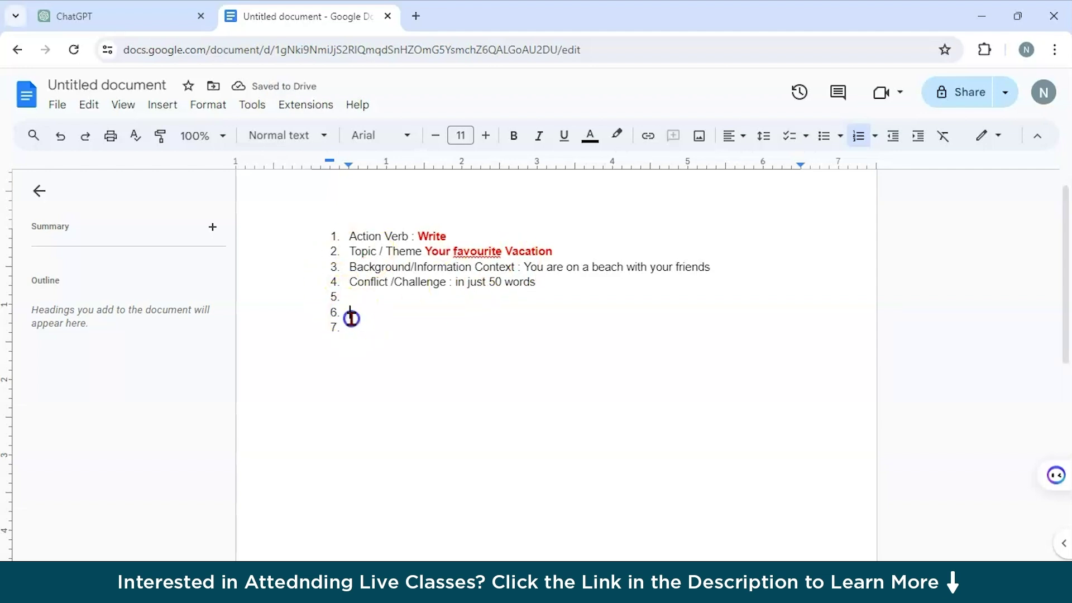
- Delete the extra empty list item and numbering, then select the four prompt items
left_click(321, 300)
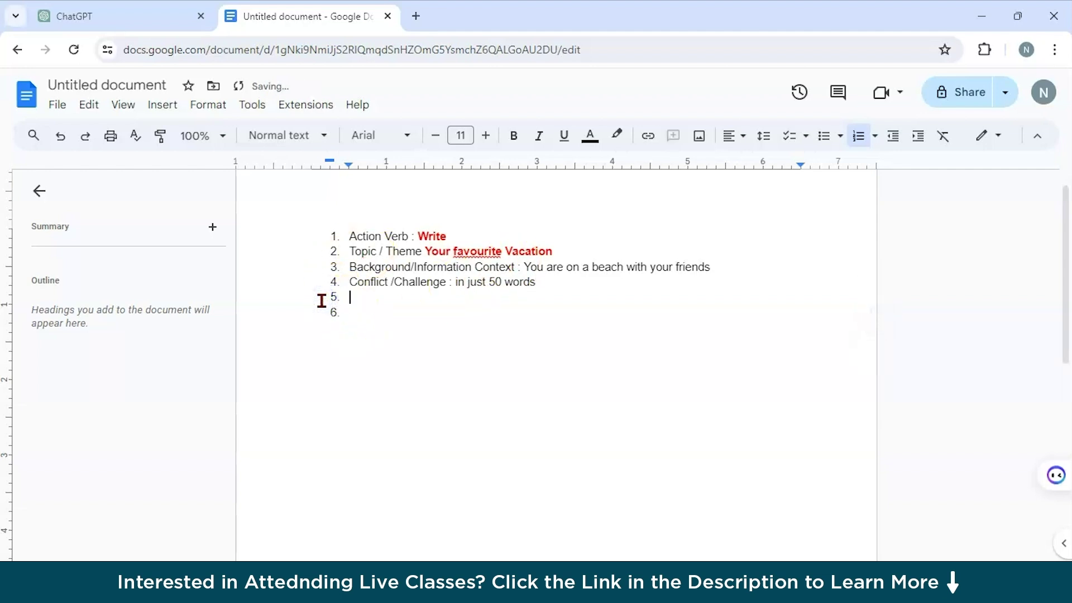
left_click(355, 304)
left_click(336, 297)
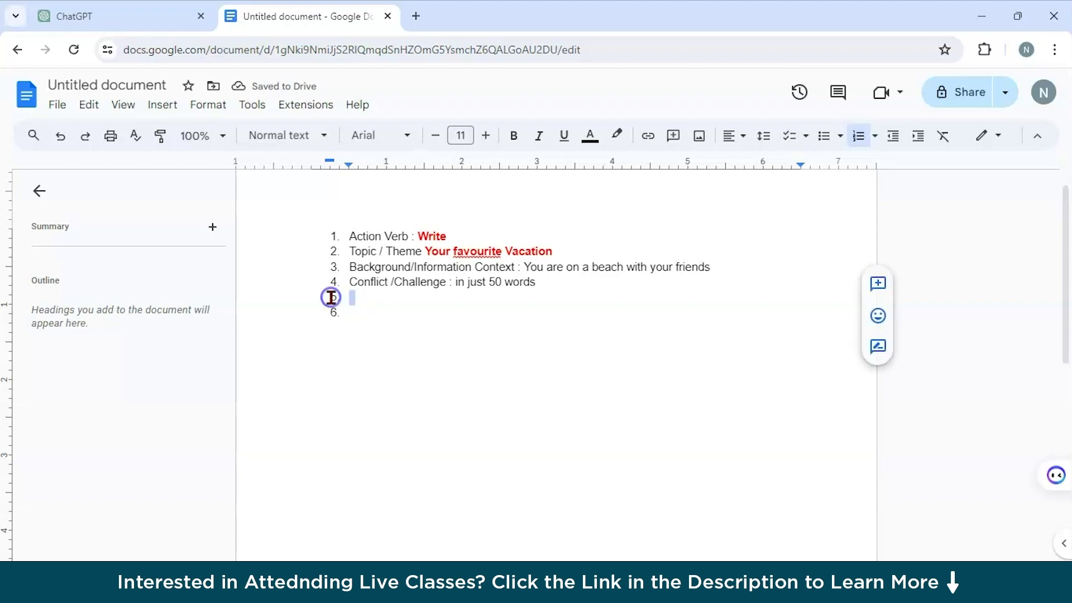
key("Delete")
key("BackSpace")
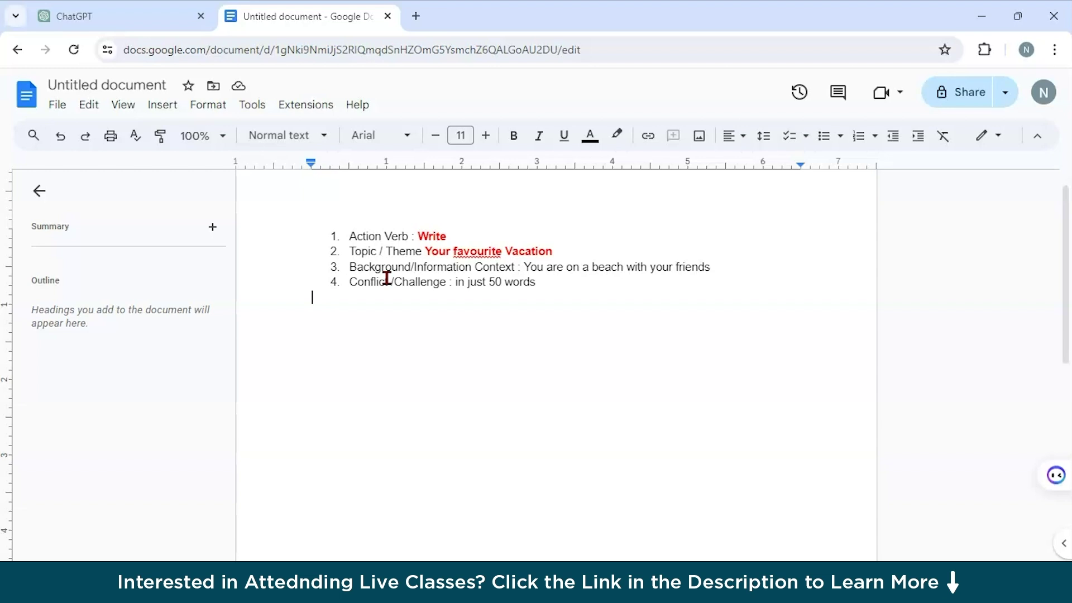
left_click(551, 285)
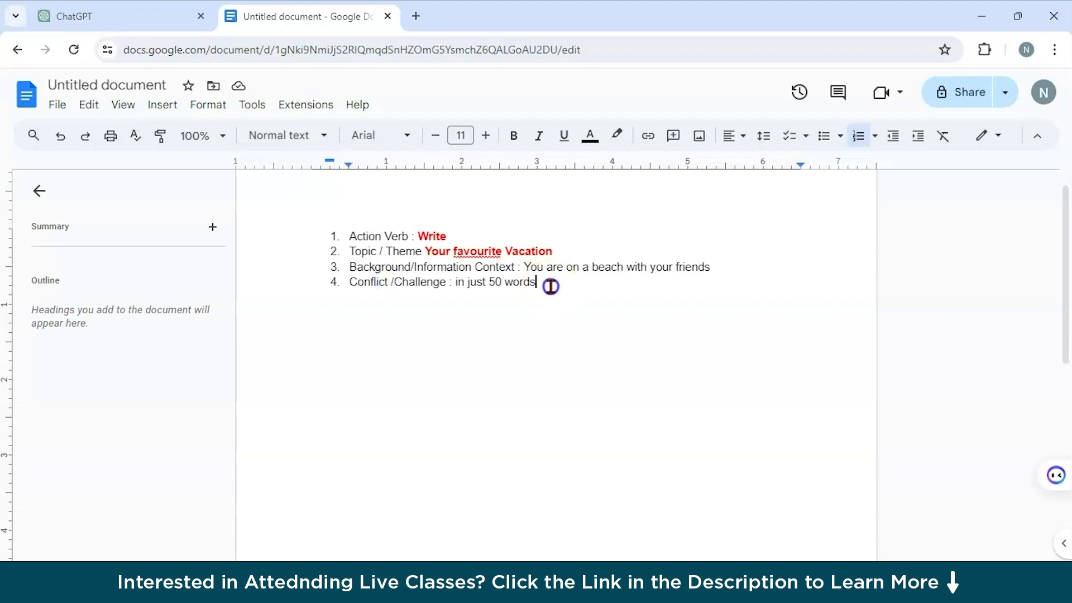
left_click_drag(551, 285, 309, 232)
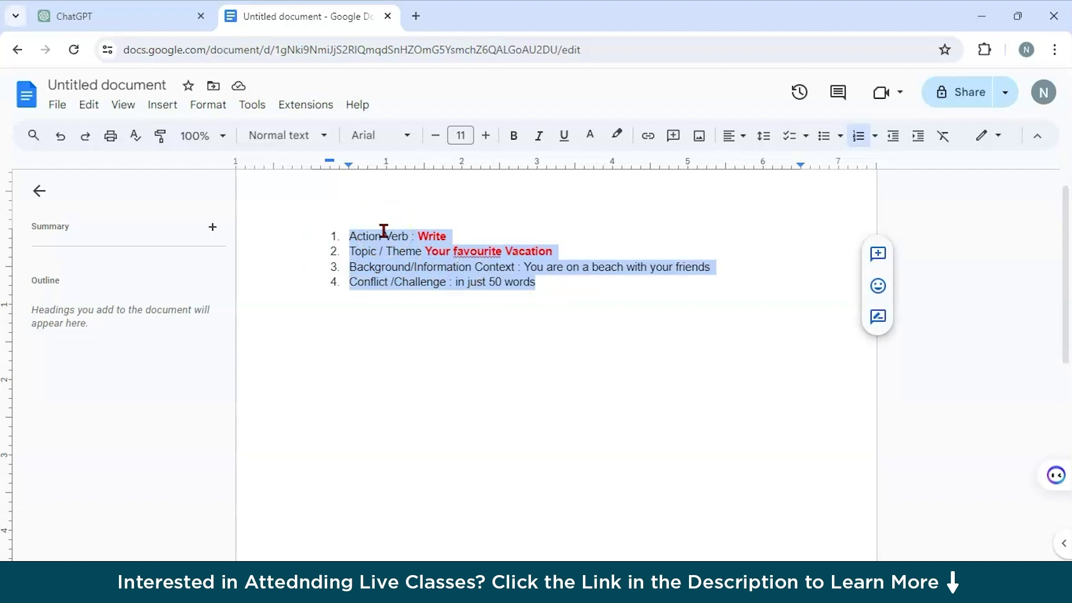
- Replace the list with one numbered item, bold 'Text' followed by 'Classification :'
left_click(452, 391)
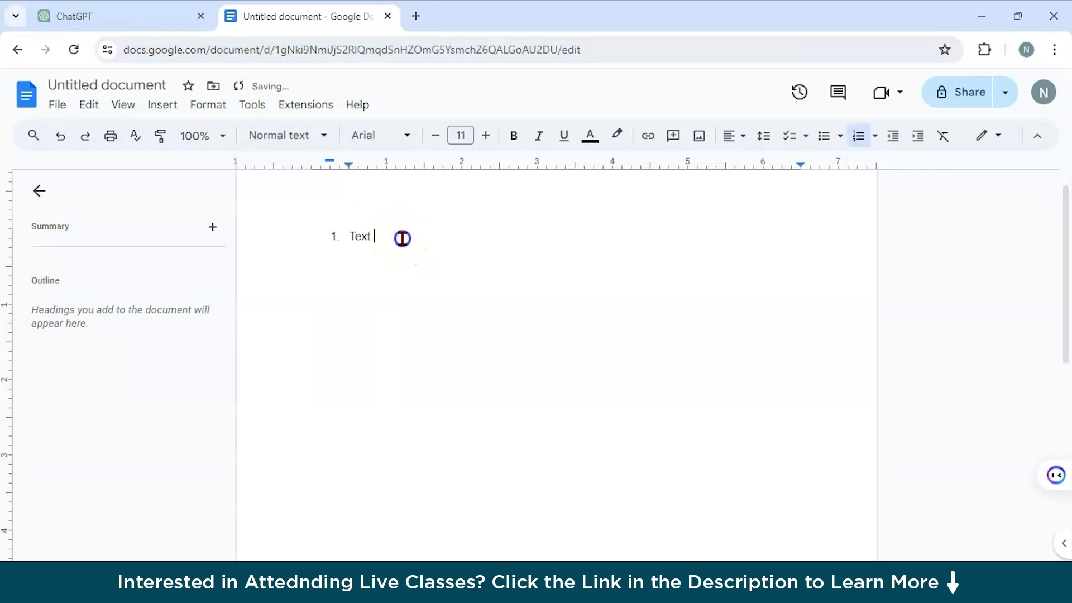
left_click_drag(402, 236, 352, 229)
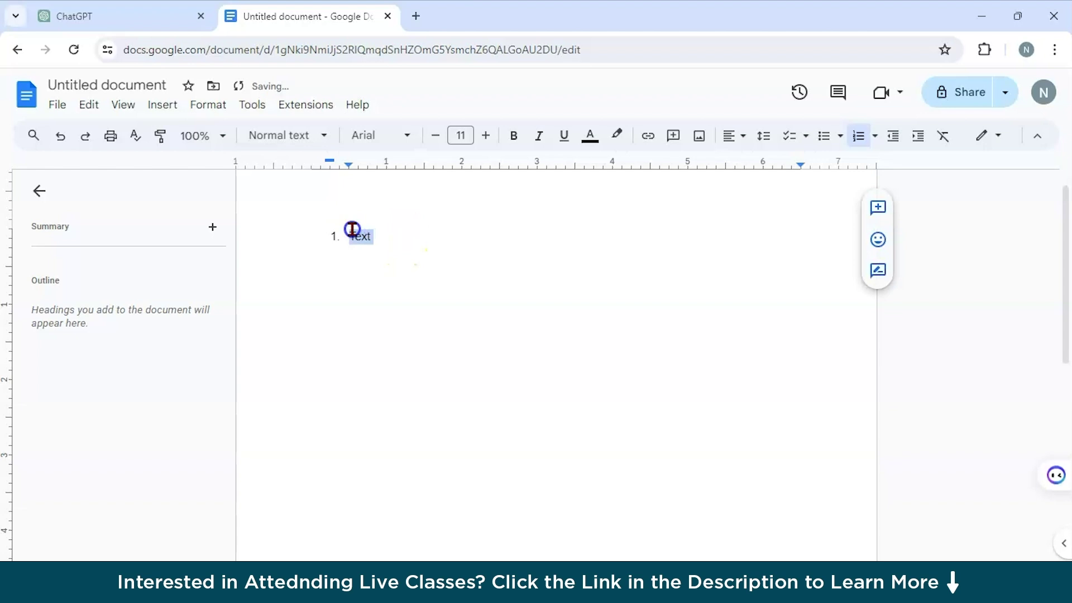
left_click(509, 140)
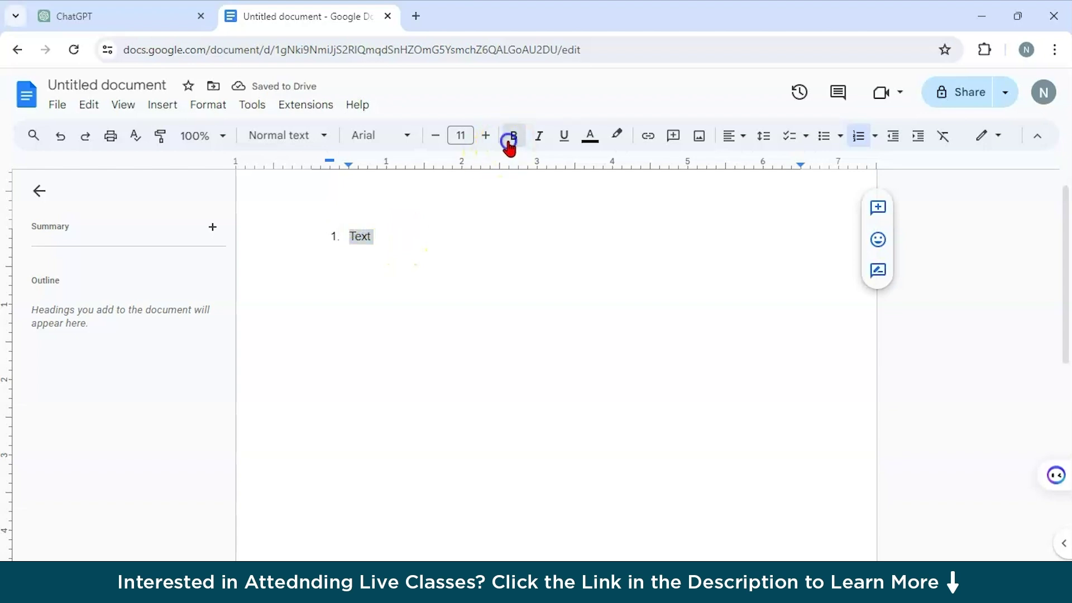
left_click(383, 236)
type("G")
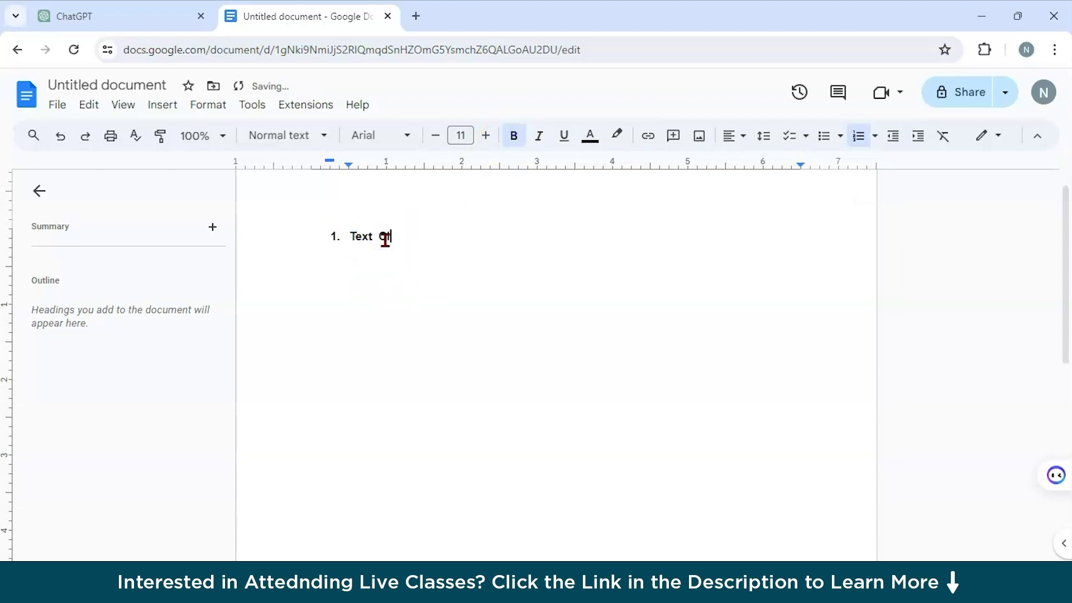
type("lassification :")
left_click(507, 244)
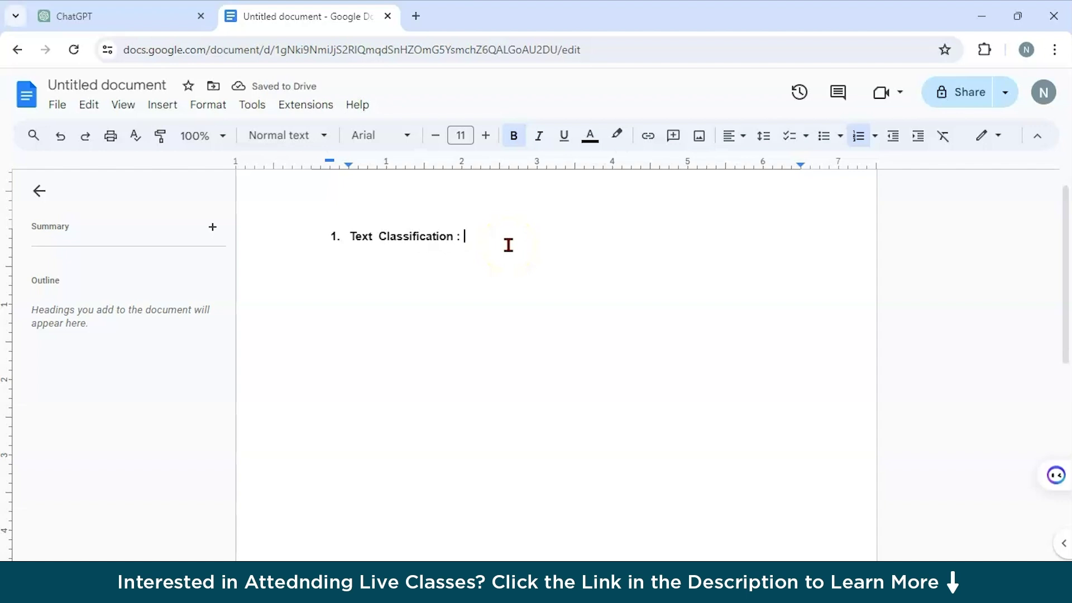
- Ask ChatGPT to classify 'The Product preview exceeded my expectations' as negative, positive or neutral
key("ctrl+1")
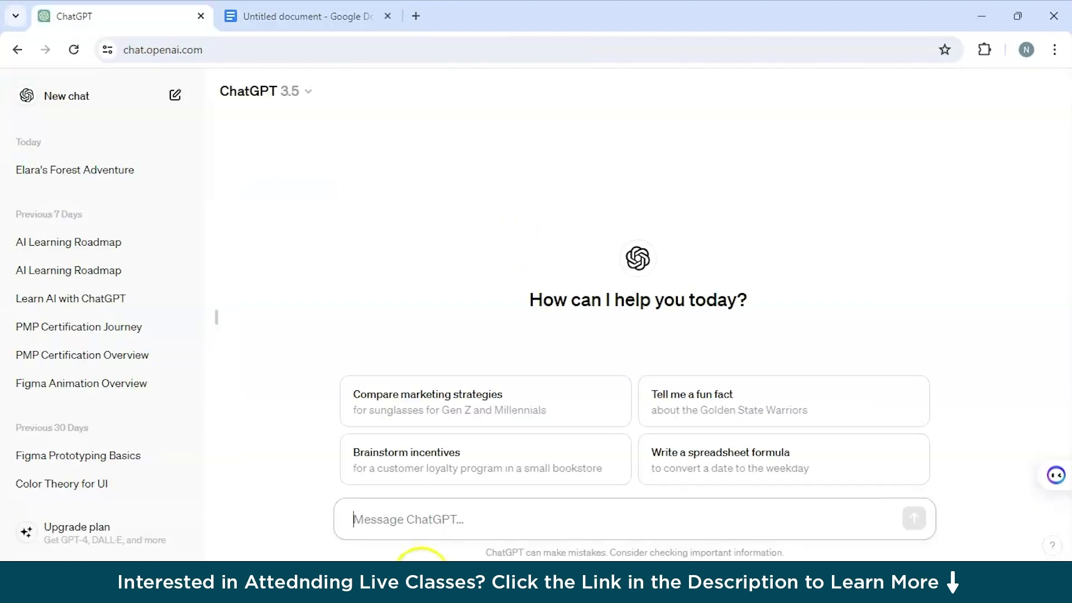
type("classify the following te")
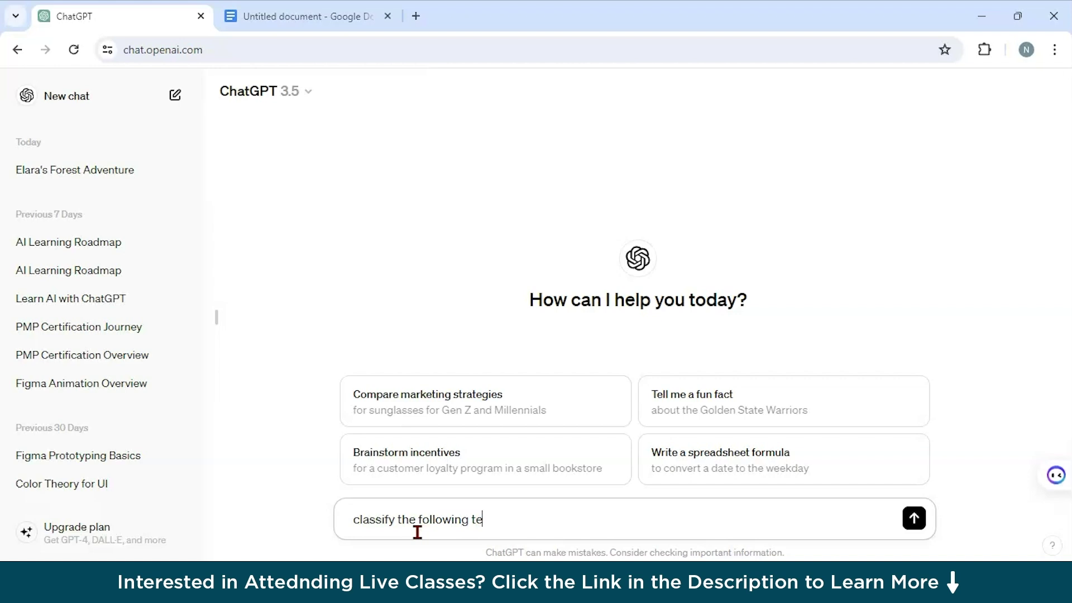
type("xt as negative , positive or neutral s")
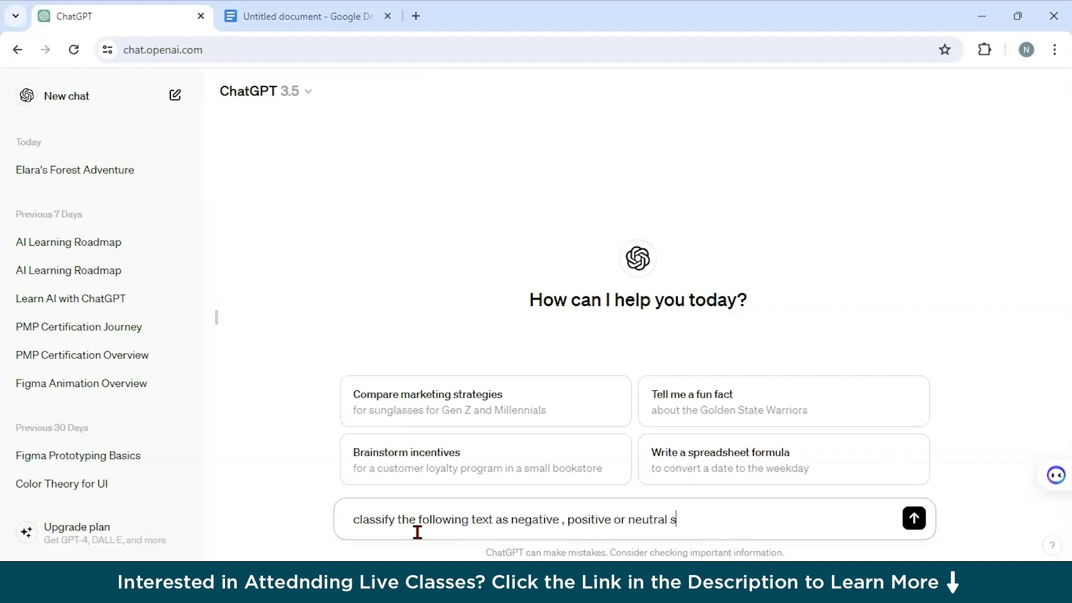
type("entiment . \" The Prod")
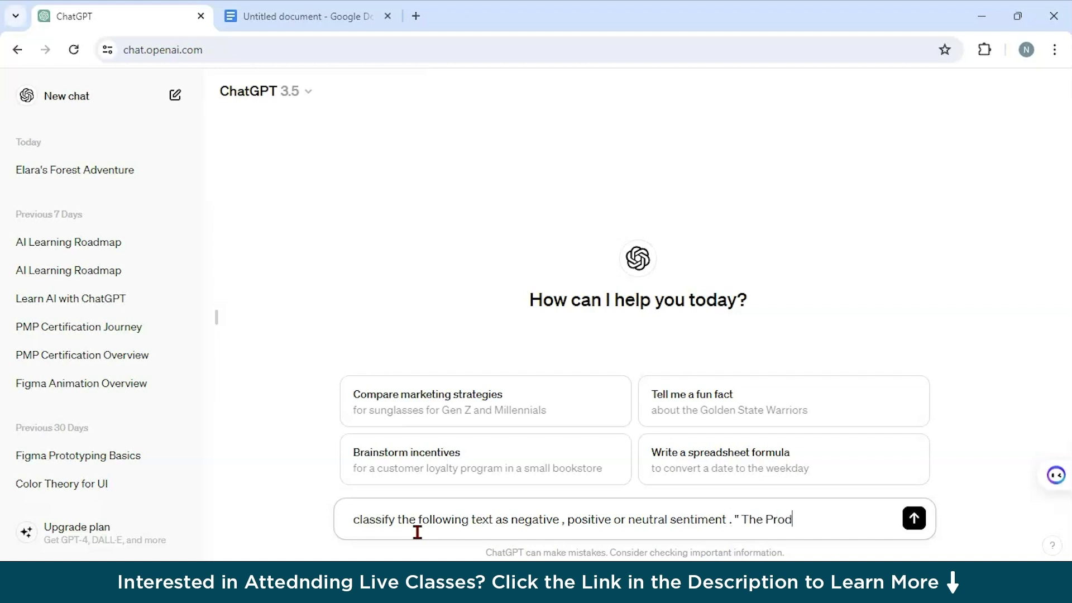
type("uct preview exceeded")
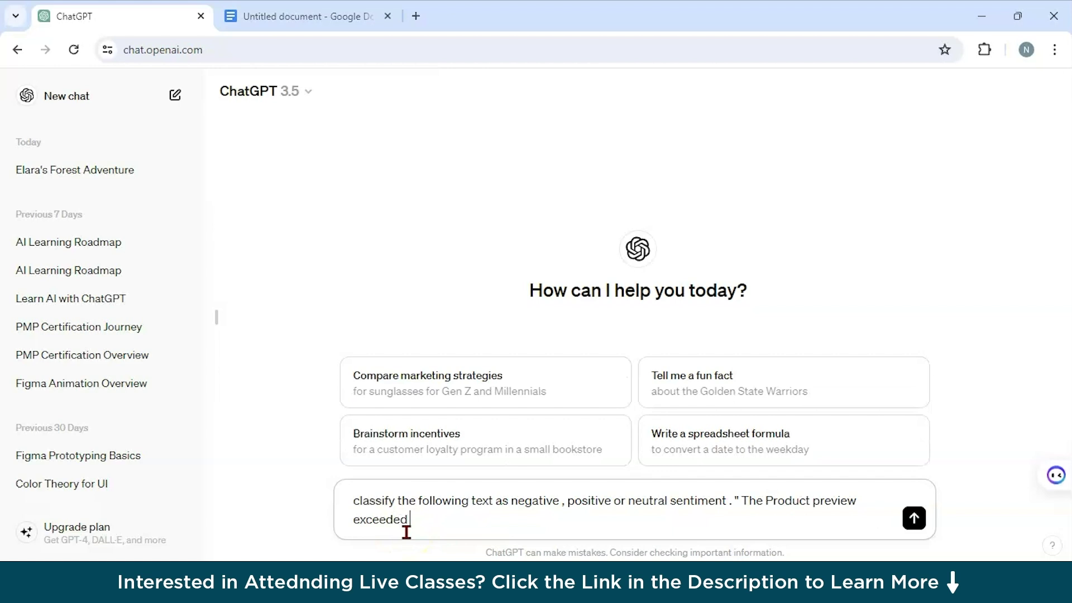
type(" my expectations\"")
key("Return")
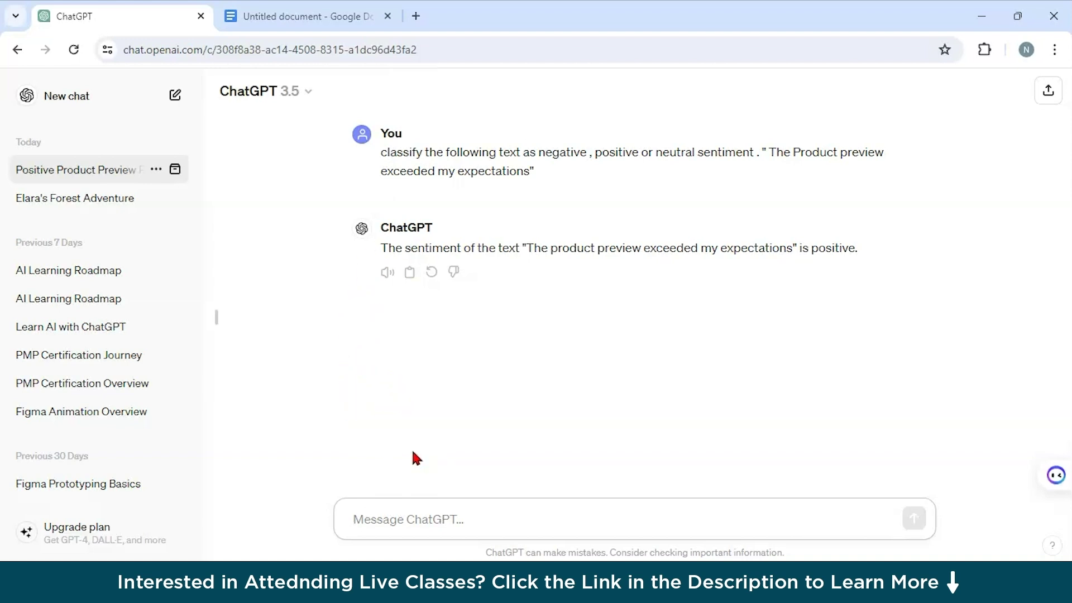
- Ask ChatGPT for a 100-word new smartphone description covering features, specifications and benefits
left_click(372, 508)
type("Write a p")
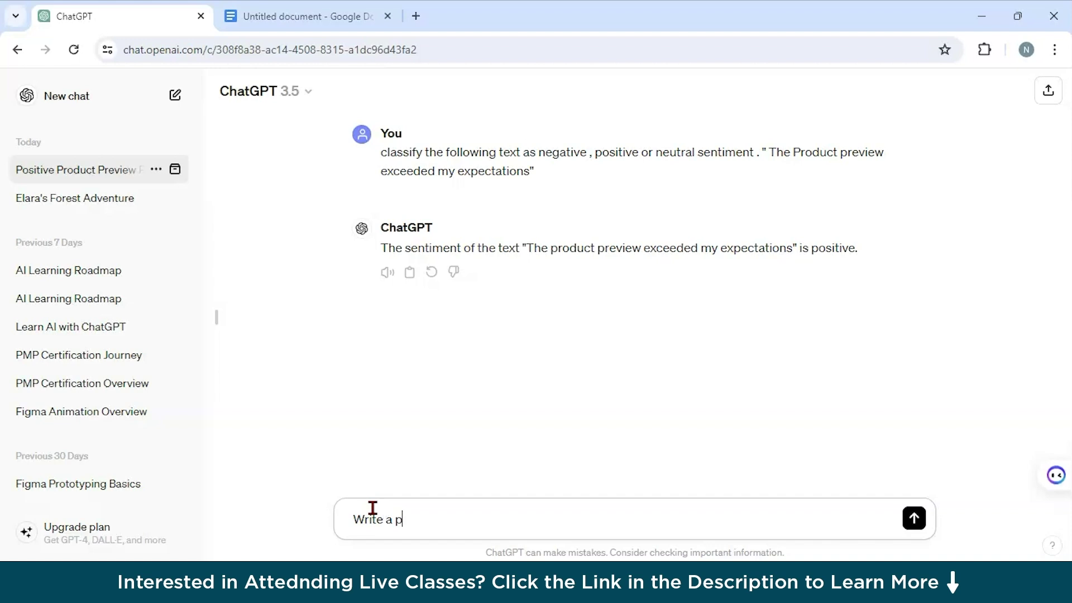
type("roduct description for a")
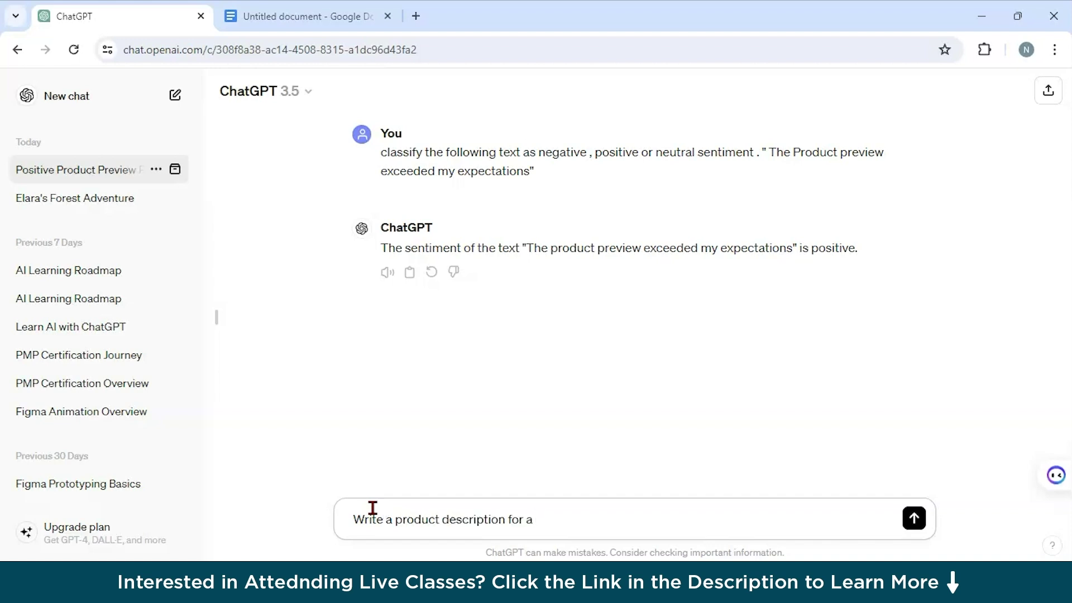
type(" new Smartphone . In")
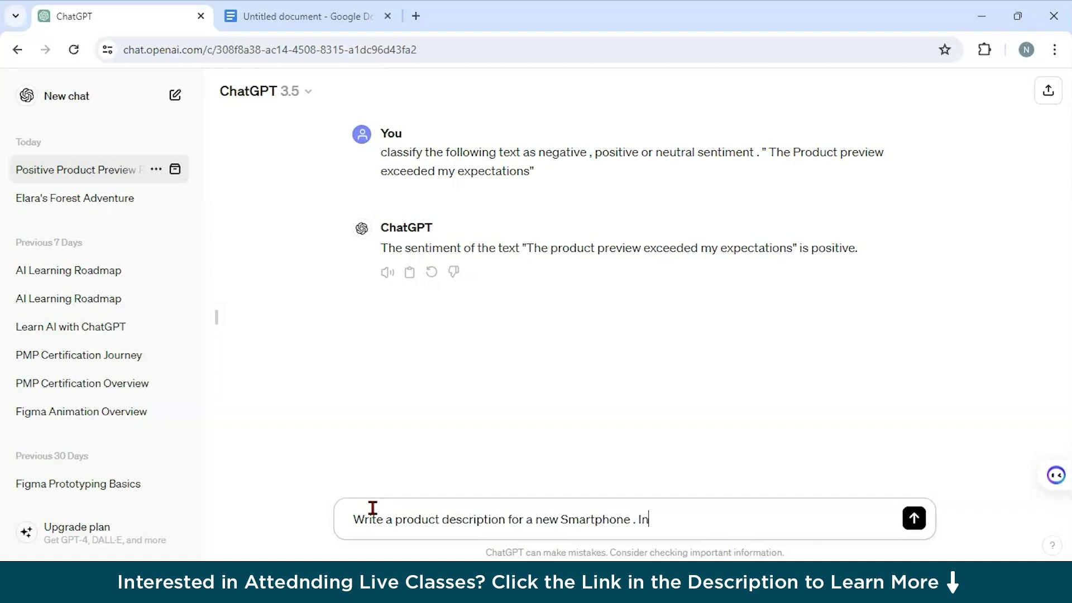
type("clude details about features , sp")
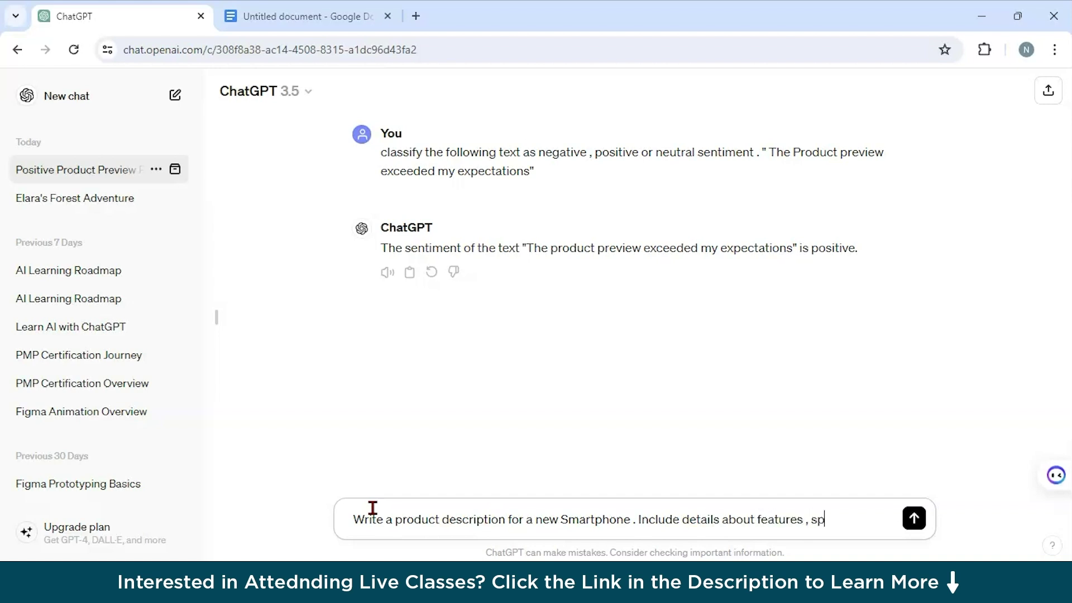
type("ecifications and be")
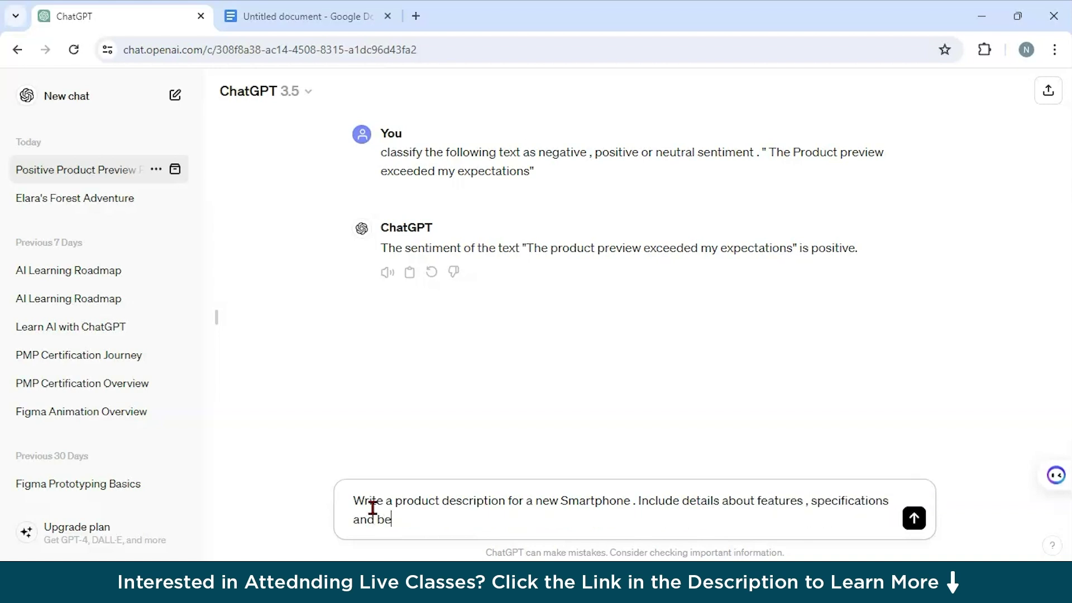
type("nefits . keep the re")
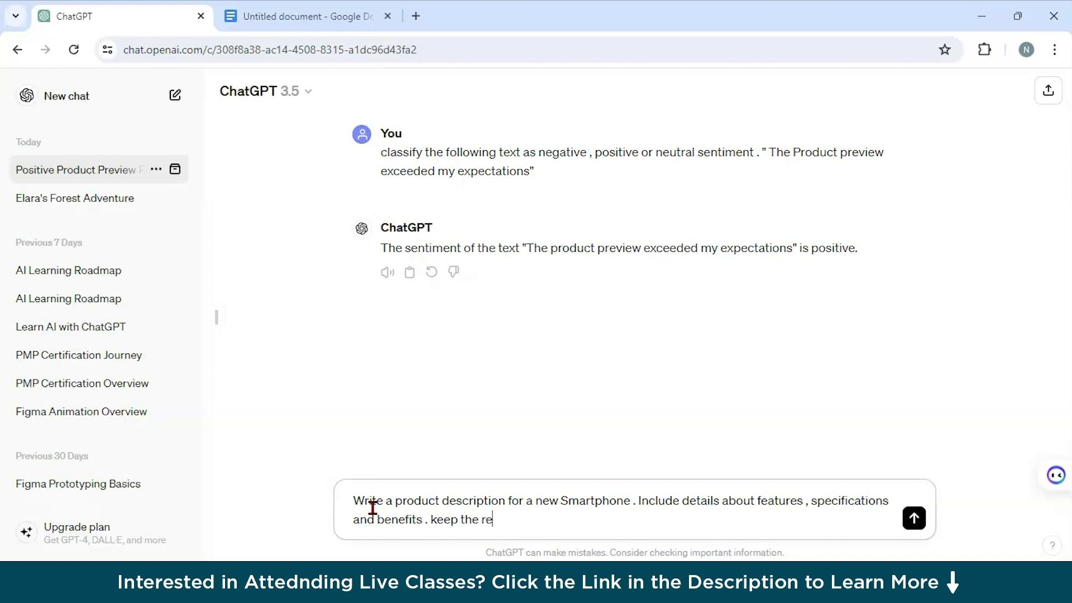
type("sponse in 100 words")
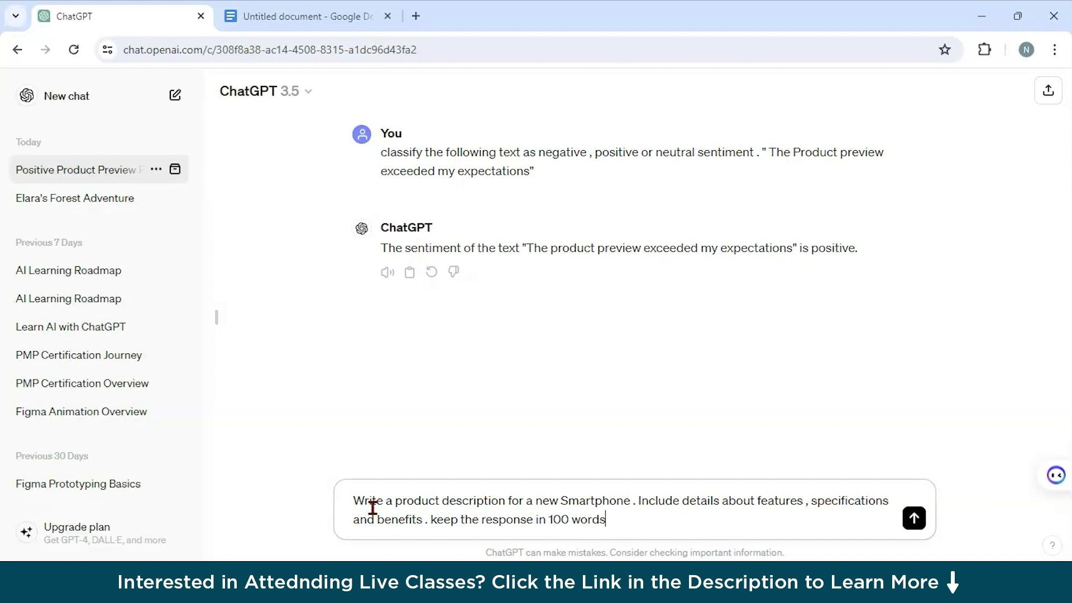
key("Return")
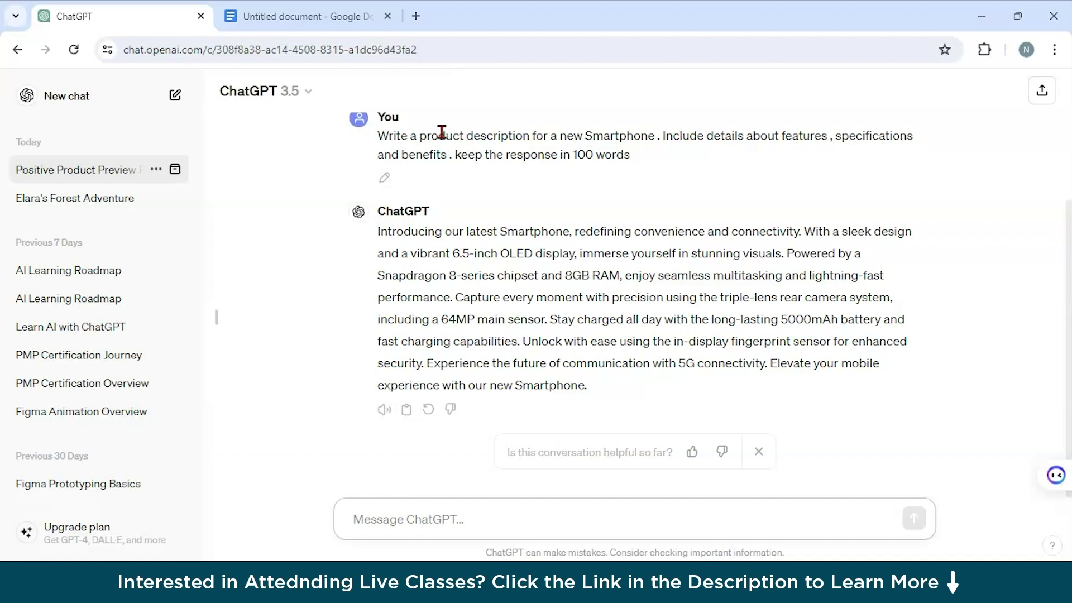
- After reviewing ChatGPT's smartphone description, start a new-tab search for 'anthropic prom'
left_click(337, 159)
left_click(419, 16)
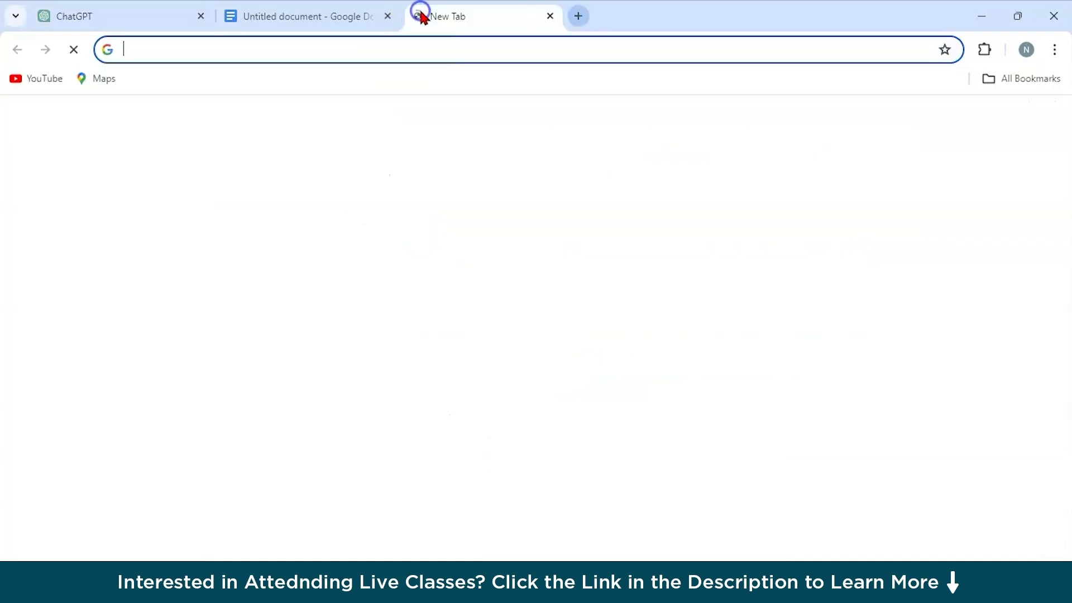
type("anth")
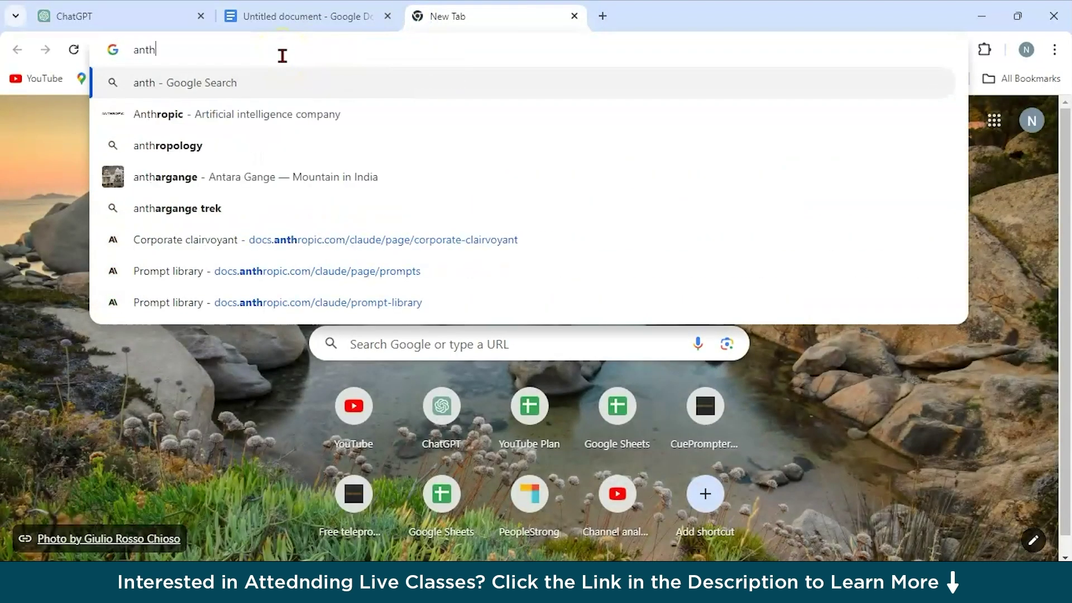
type("ropic ")
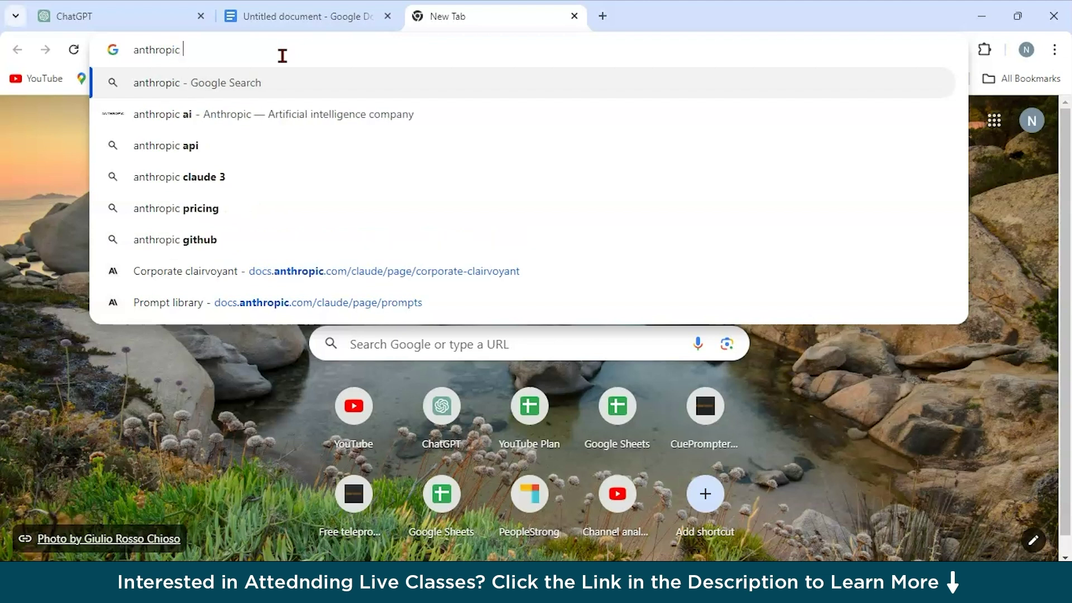
type("prompt library")
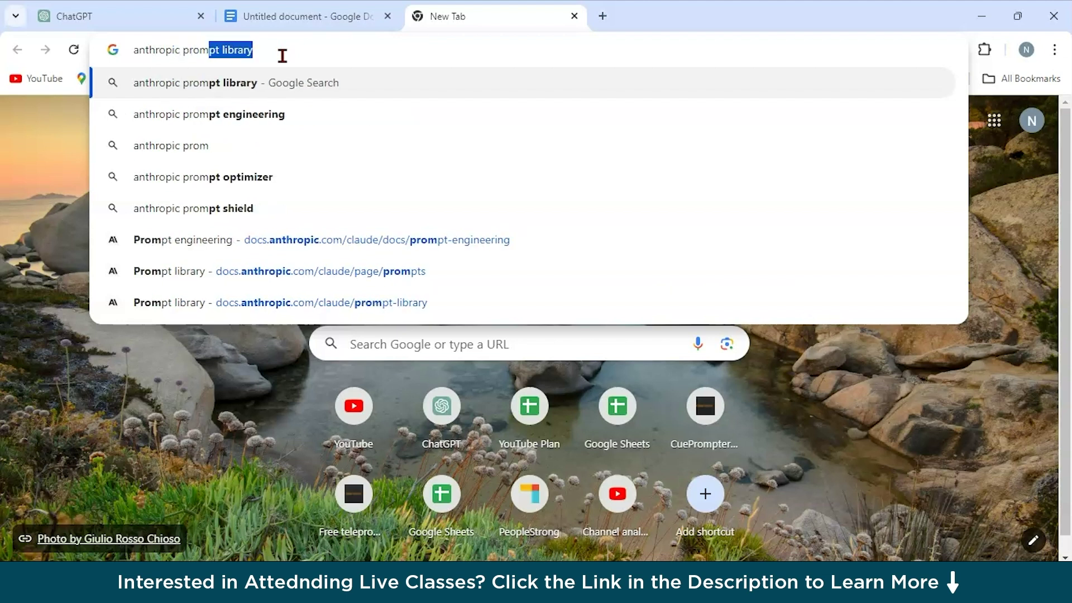
- Open Anthropic's Claude docs, go to the Prompt library, and scroll through its prompts
left_click(246, 310)
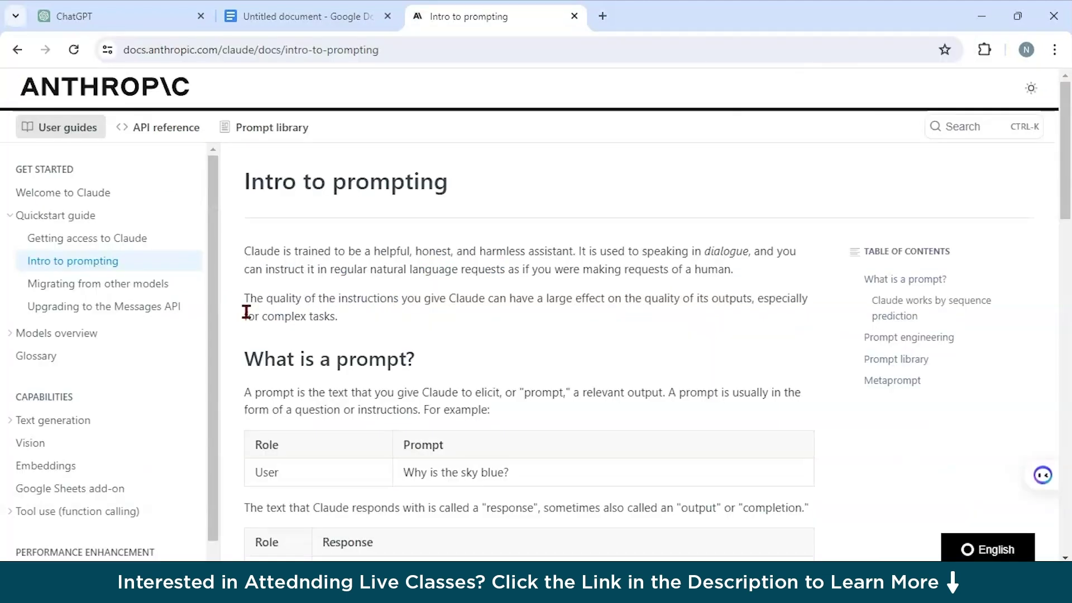
left_click(260, 129)
scroll(347, 401, "down", 4)
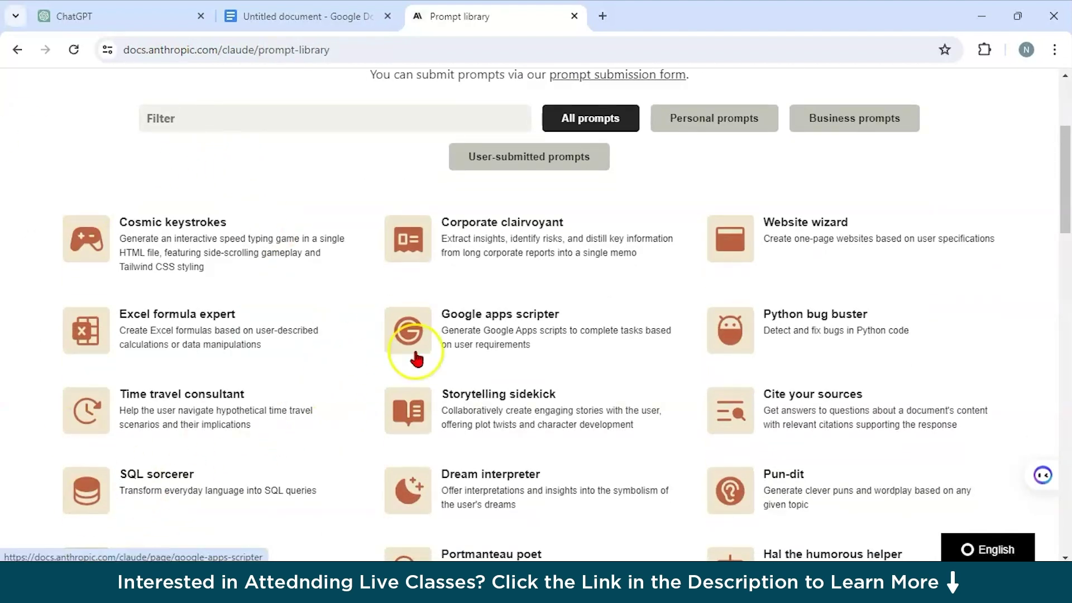
scroll(413, 359, "down", 5)
scroll(415, 359, "down", 4)
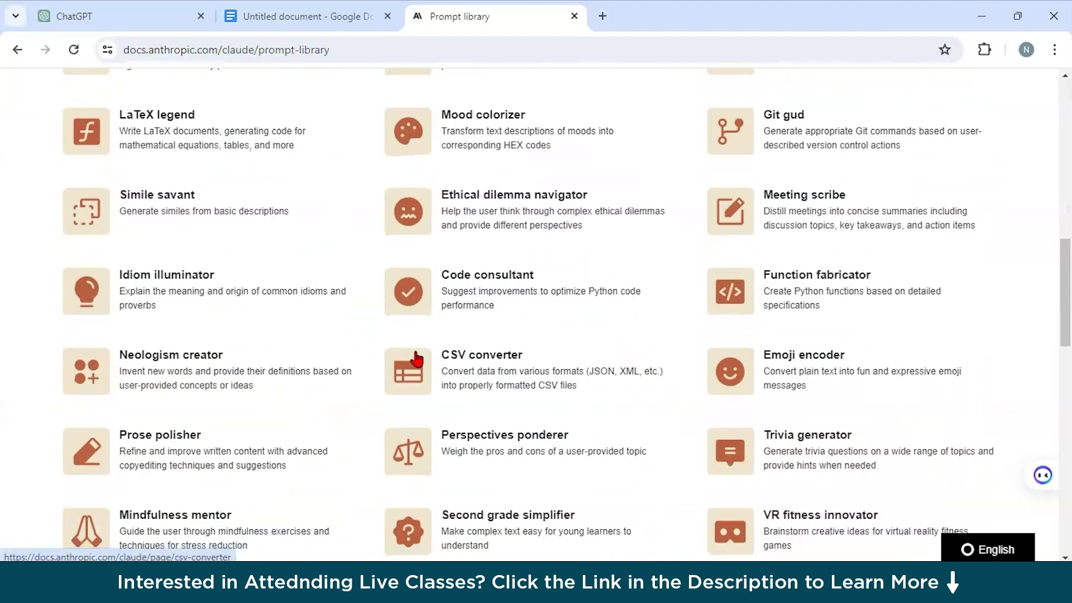
scroll(416, 359, "down", 5)
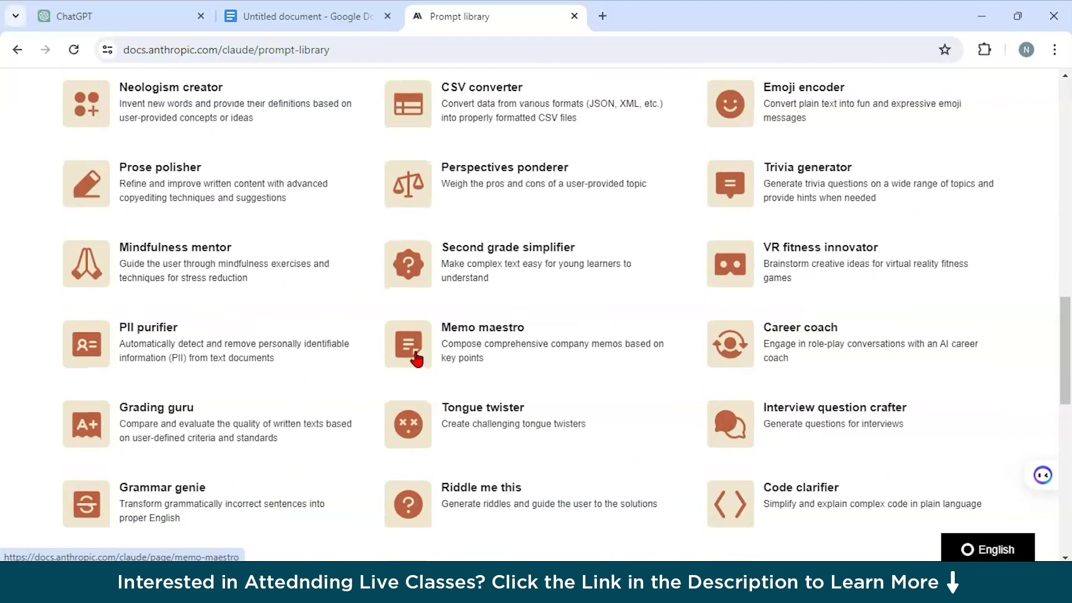
scroll(416, 359, "down", 1)
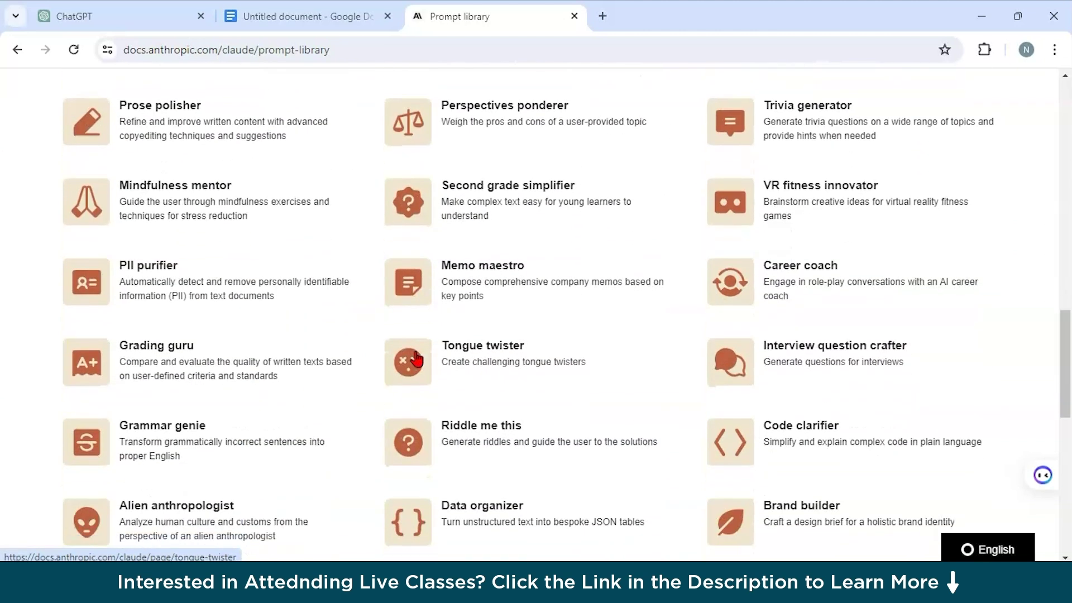
scroll(416, 359, "down", 3)
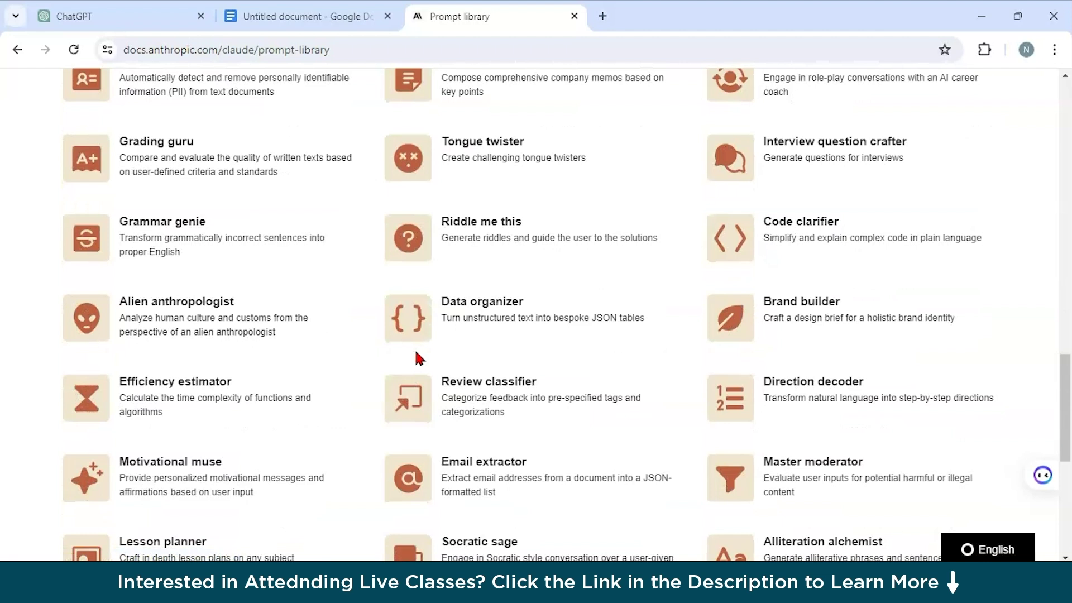
scroll(416, 352, "up", 3)
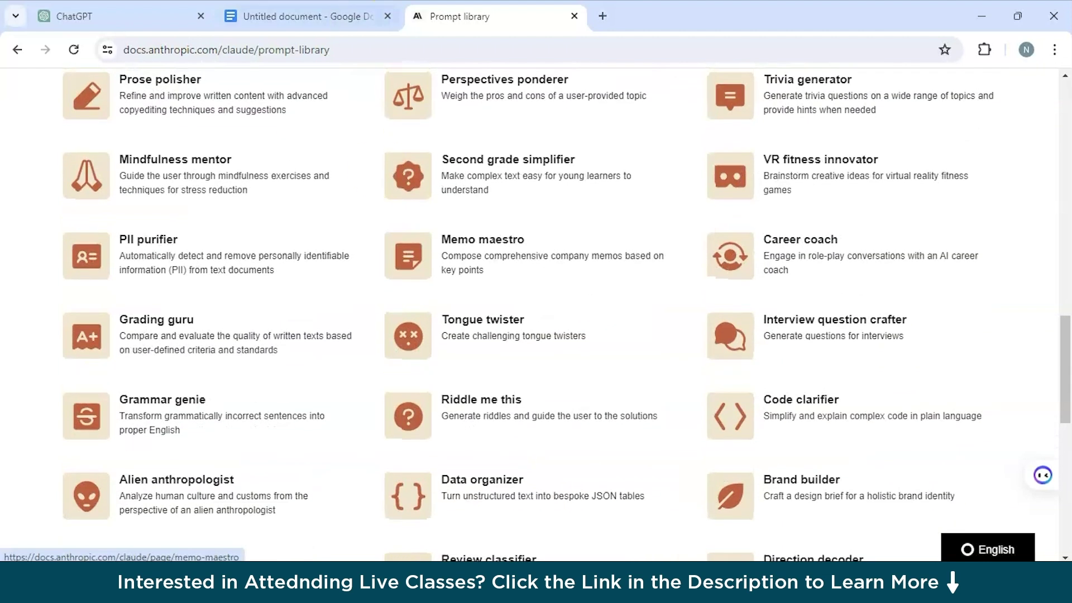
- Compare the ChatGPT conversation with the Prompt library, ending on the ChatGPT chat
left_click(112, 16)
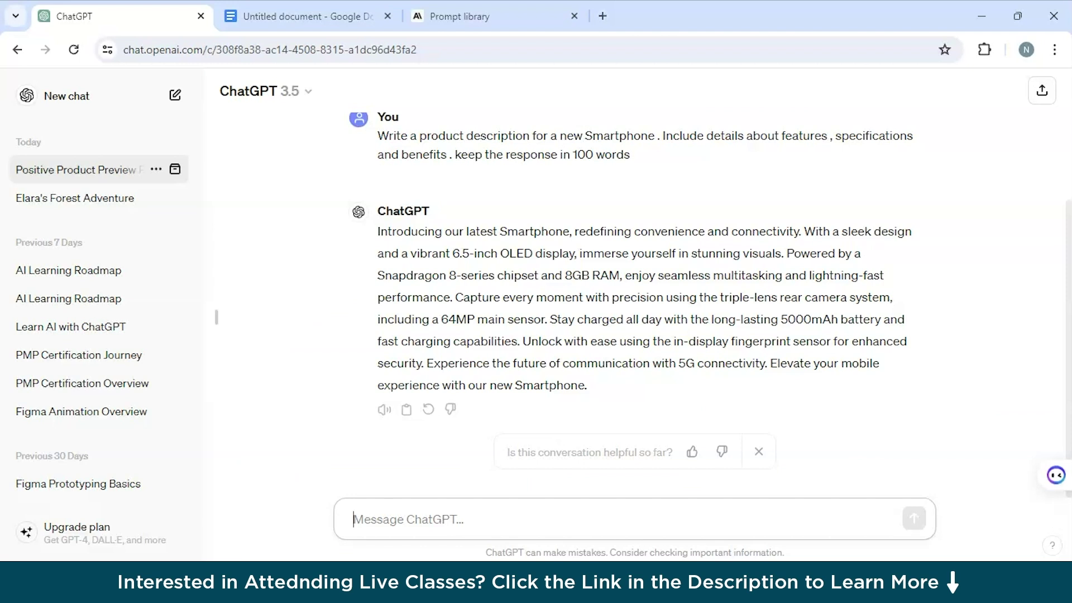
left_click(457, 16)
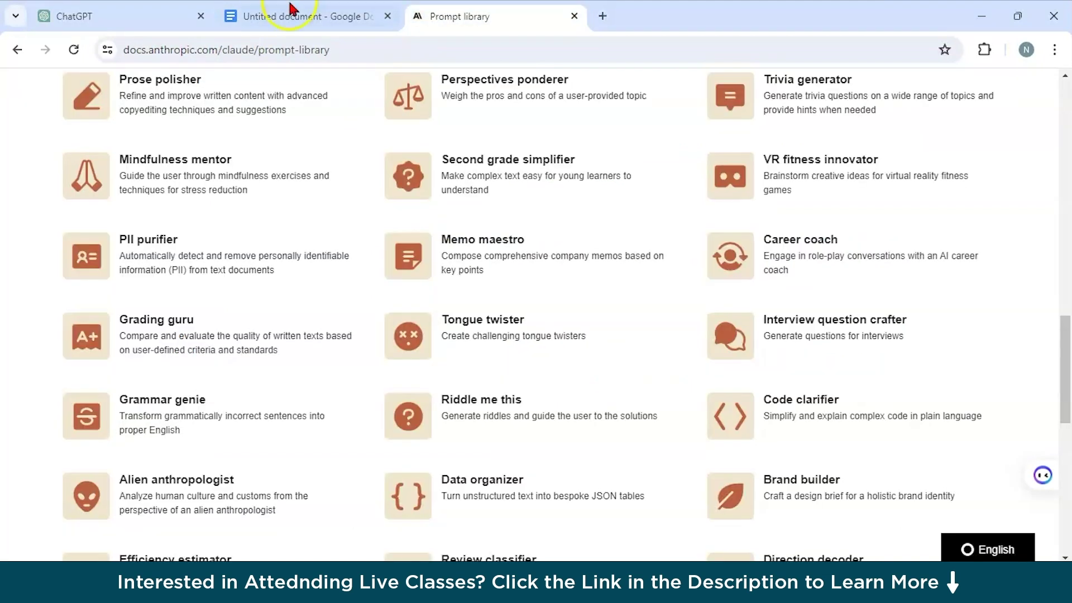
scroll(476, 444, "up", 3)
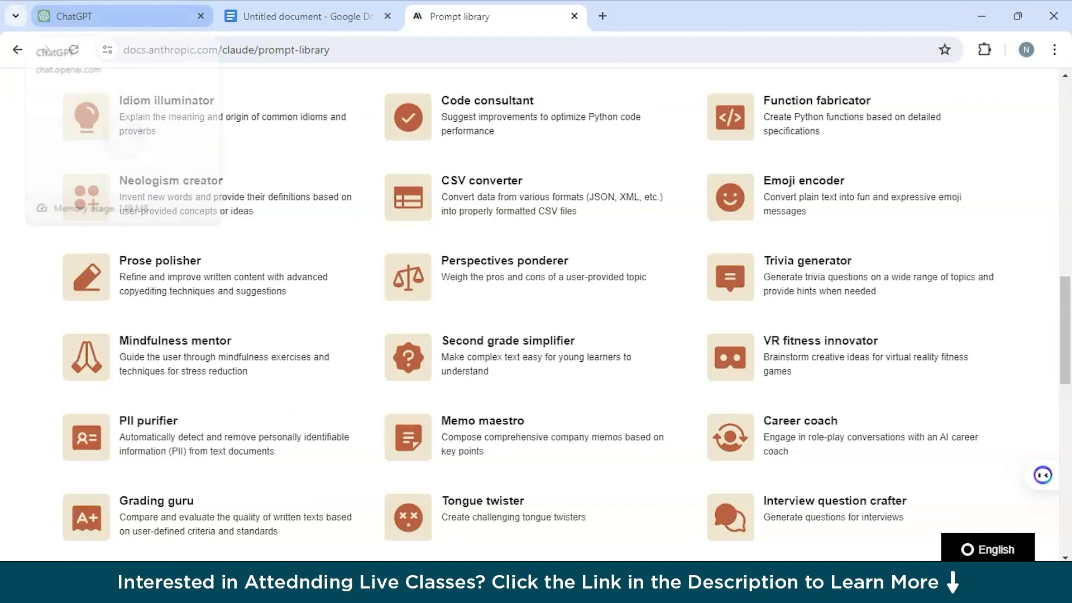
left_click(112, 16)
left_click(333, 260)
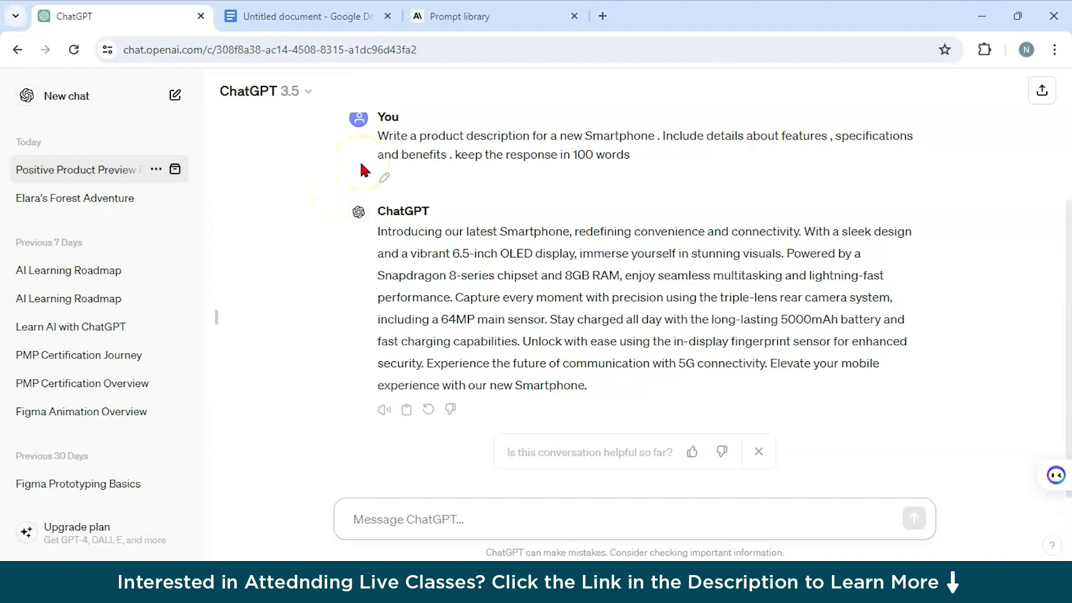
- In another new tab, search Google for 'prompt library for chatgpt github for all use cases'
left_click(459, 17)
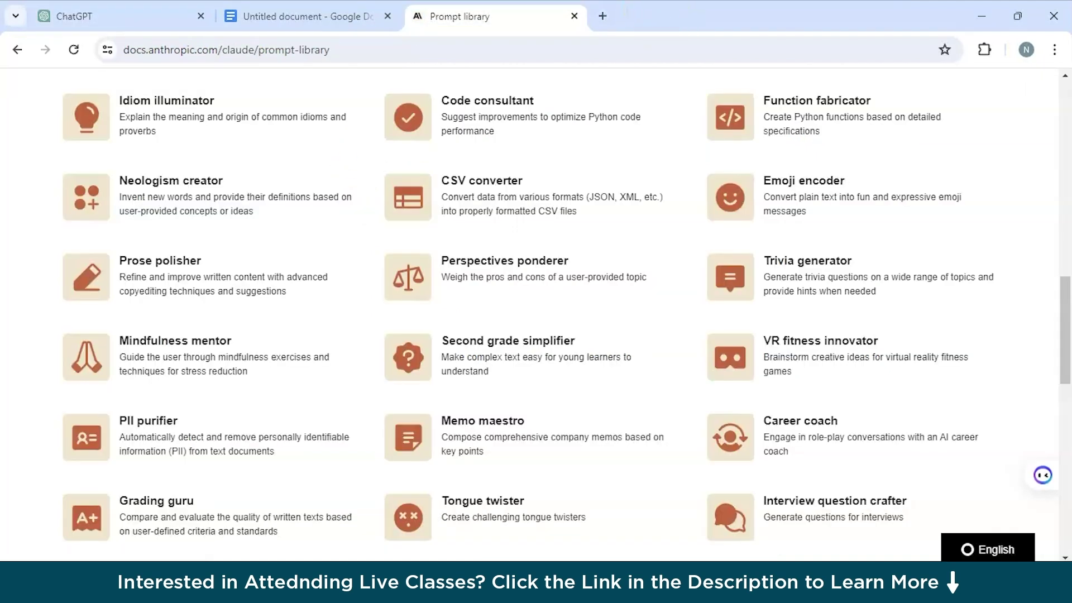
left_click(602, 15)
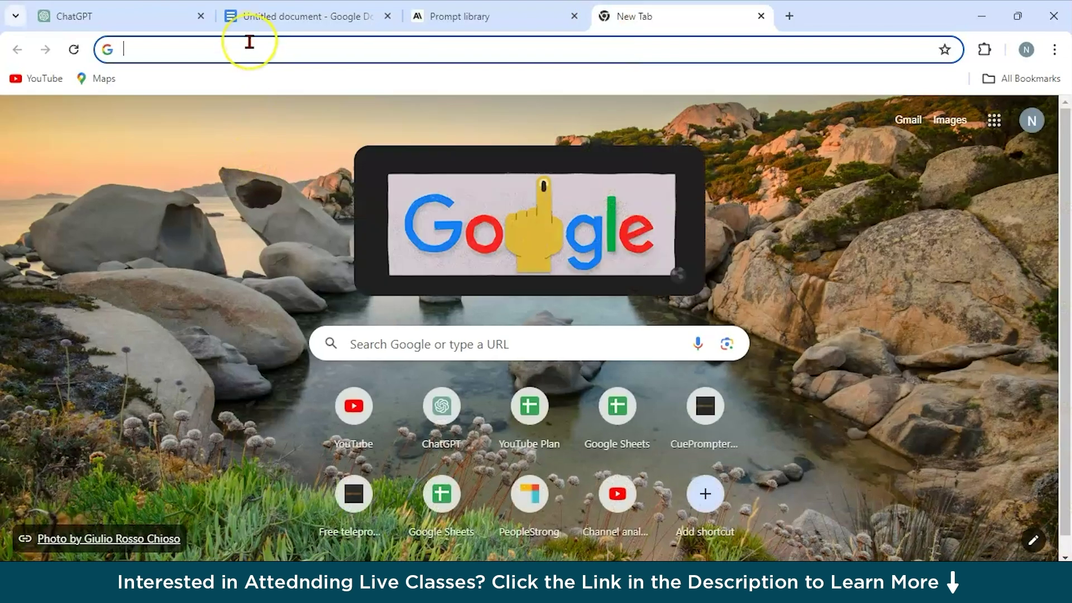
type("prompt library ")
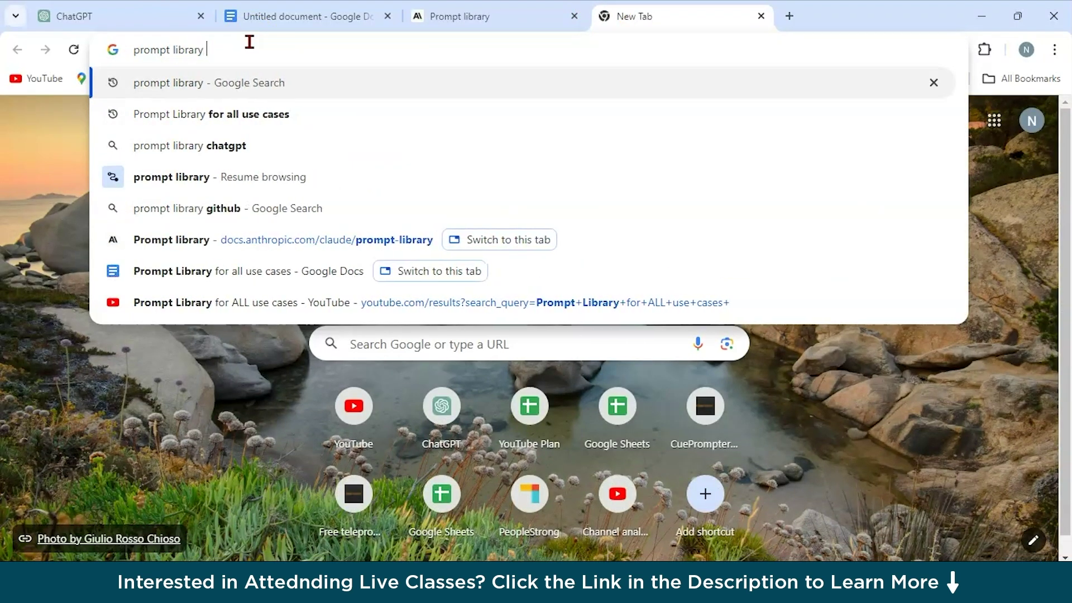
type("for c")
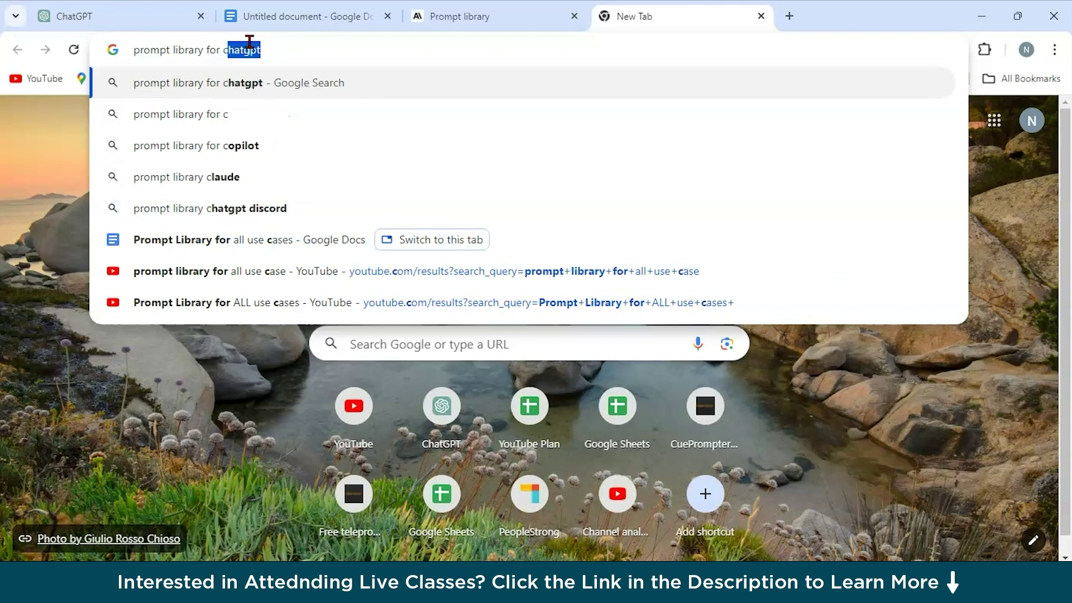
key("BackSpace")
key("BackSpace")
type("chatgp")
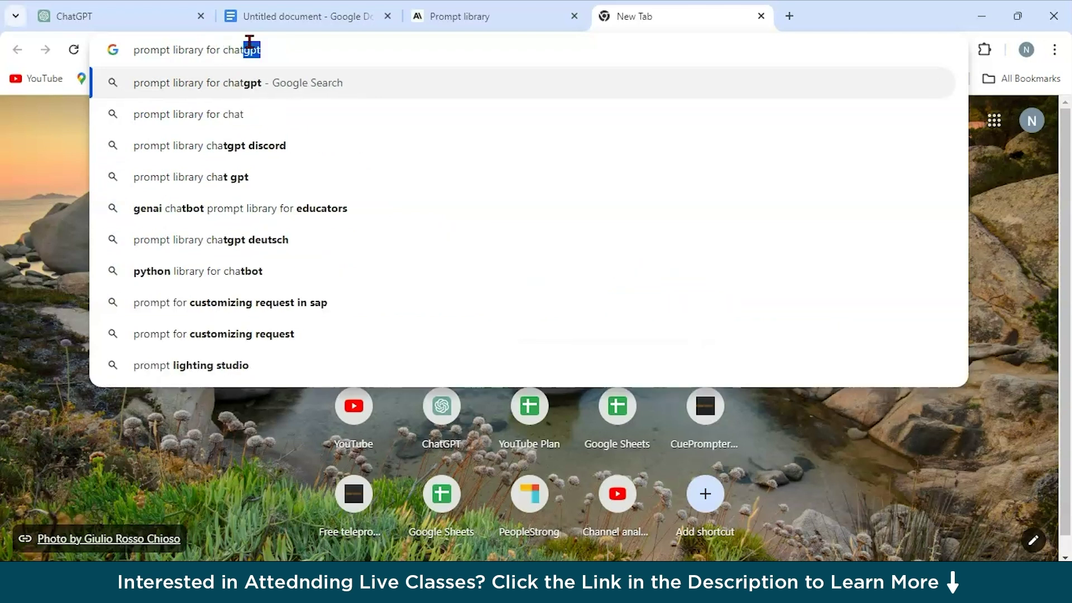
type("t h")
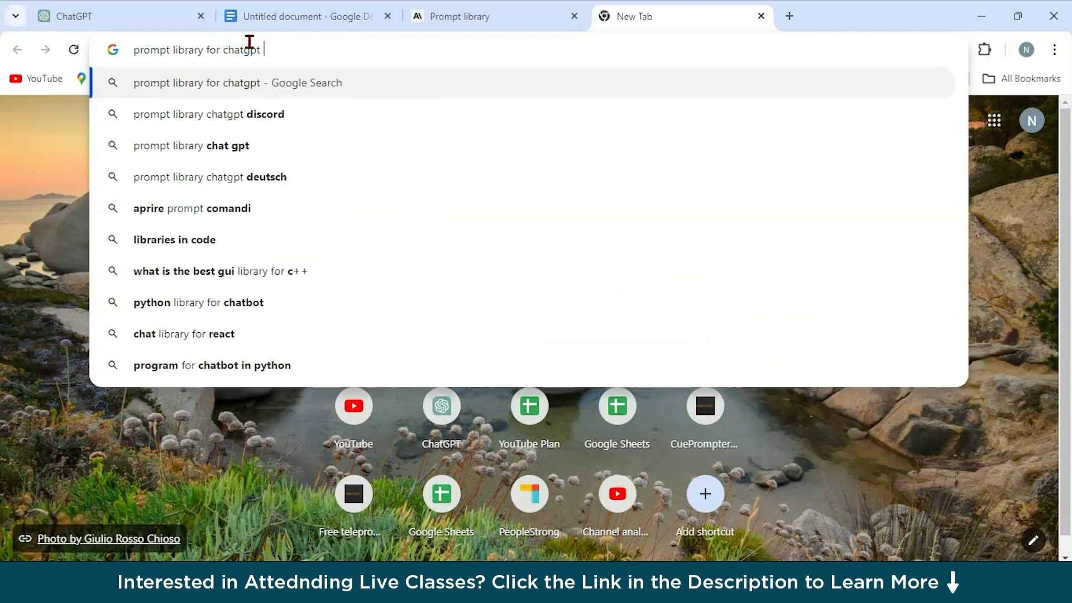
key("BackSpace")
type("git")
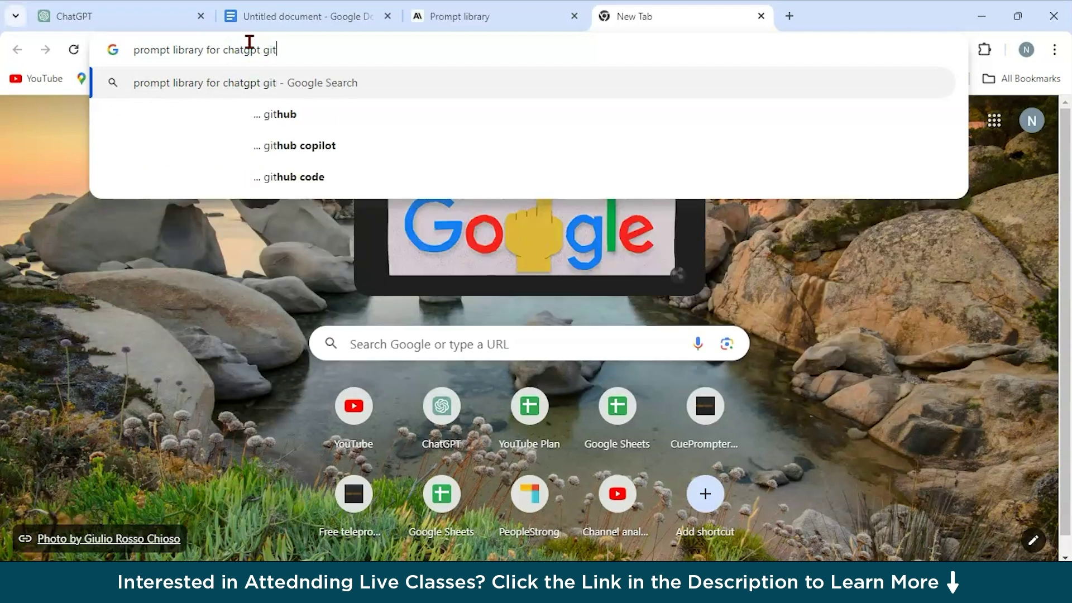
type("hub for a")
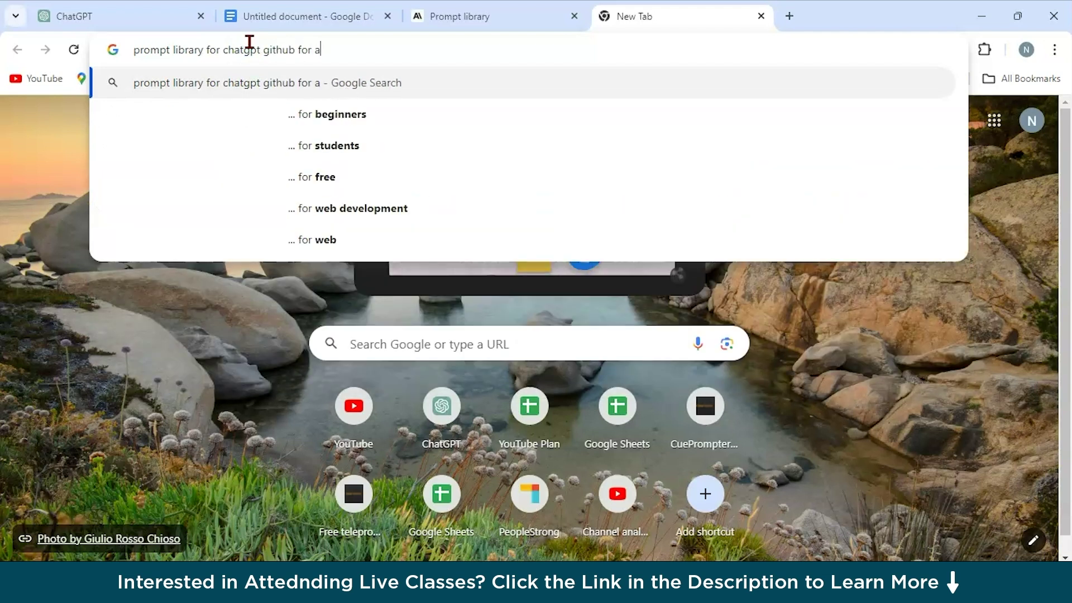
type("ll use cases")
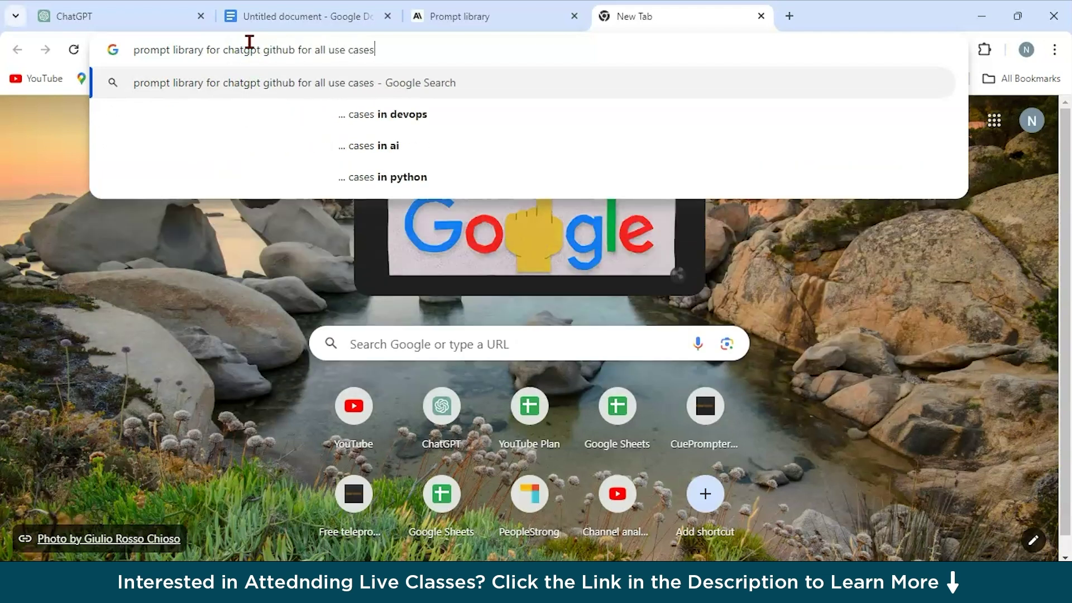
key("Return")
- Open GitHub's chatgpt-prompts topic result and scroll its repository list
left_click(223, 266)
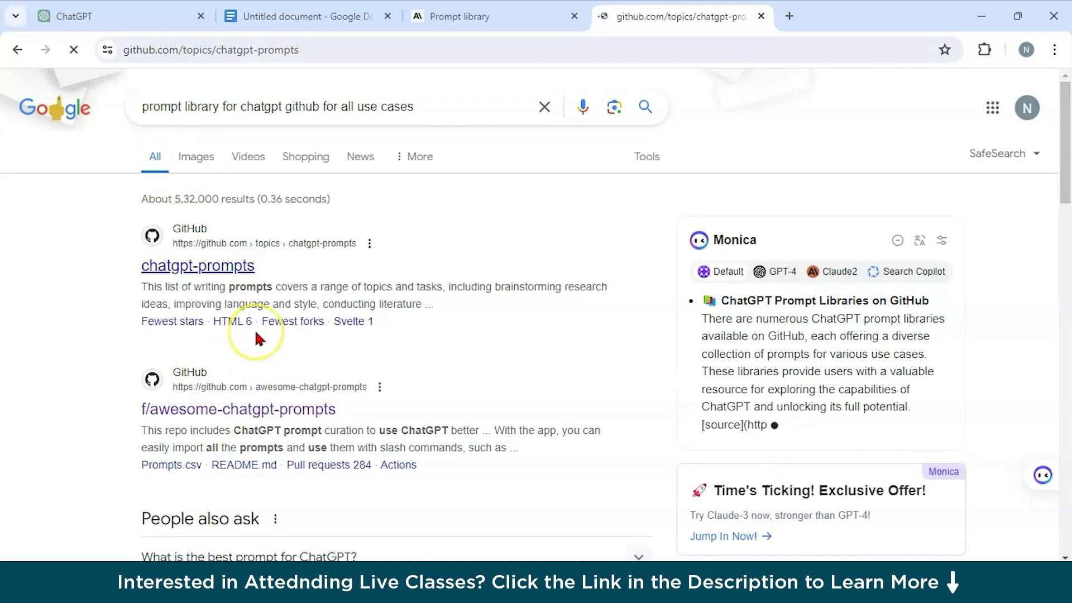
scroll(257, 337, "down", 2)
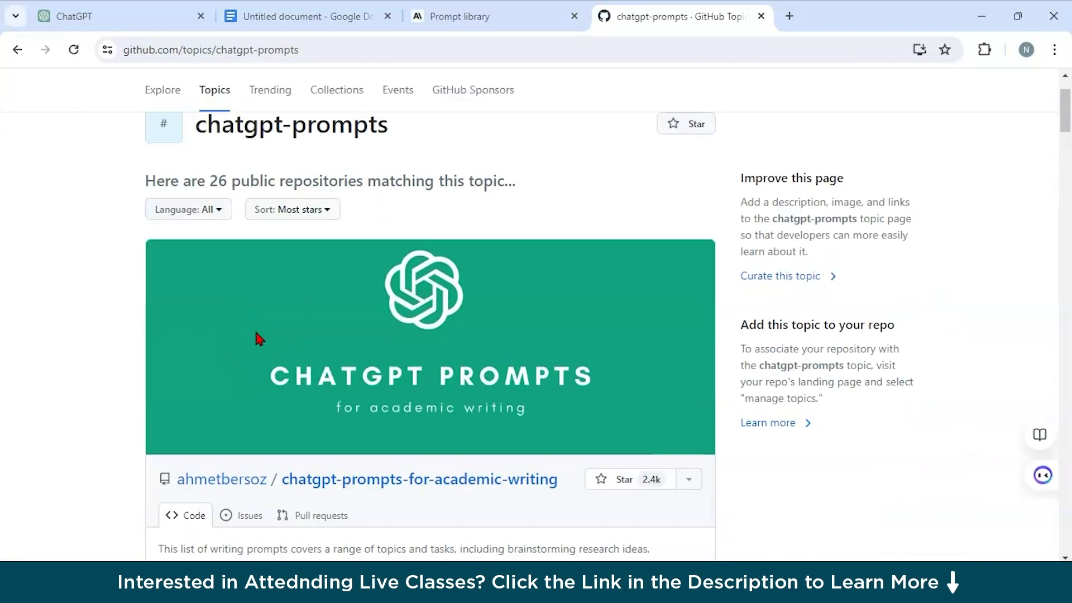
scroll(430, 420, "down", 4)
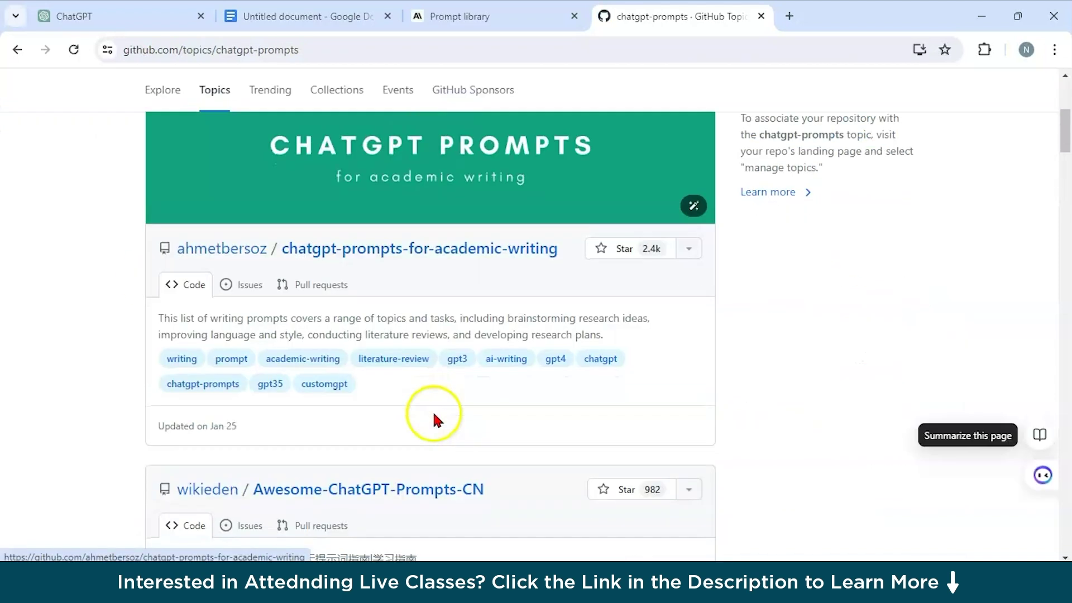
- Open the chatgpt-prompts-for-academic-writing repository and read through its README prompts
left_click(377, 247)
scroll(380, 253, "down", 3)
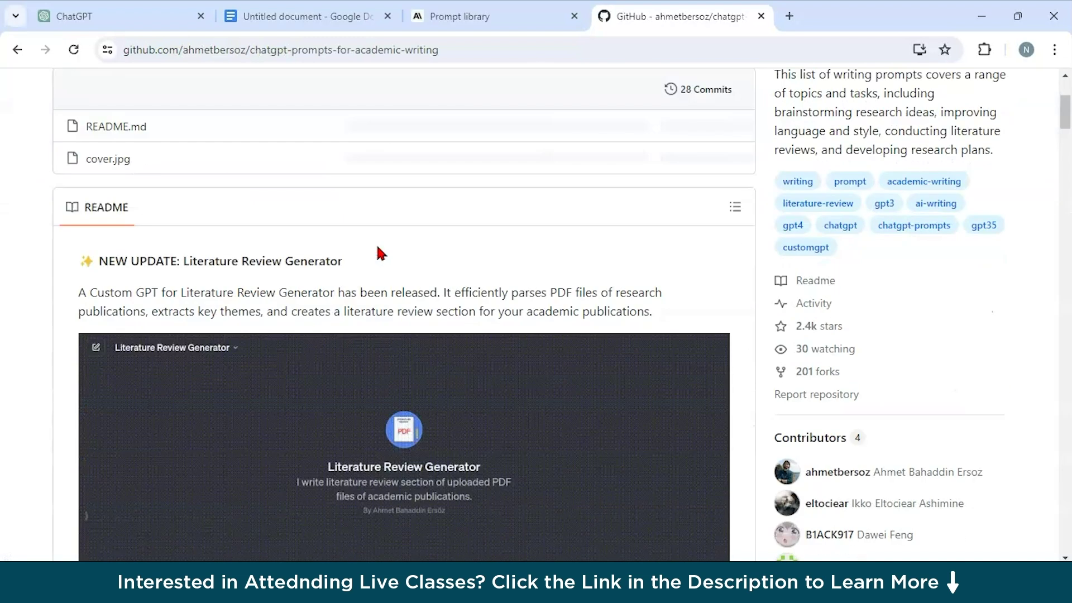
scroll(376, 249, "up", 3)
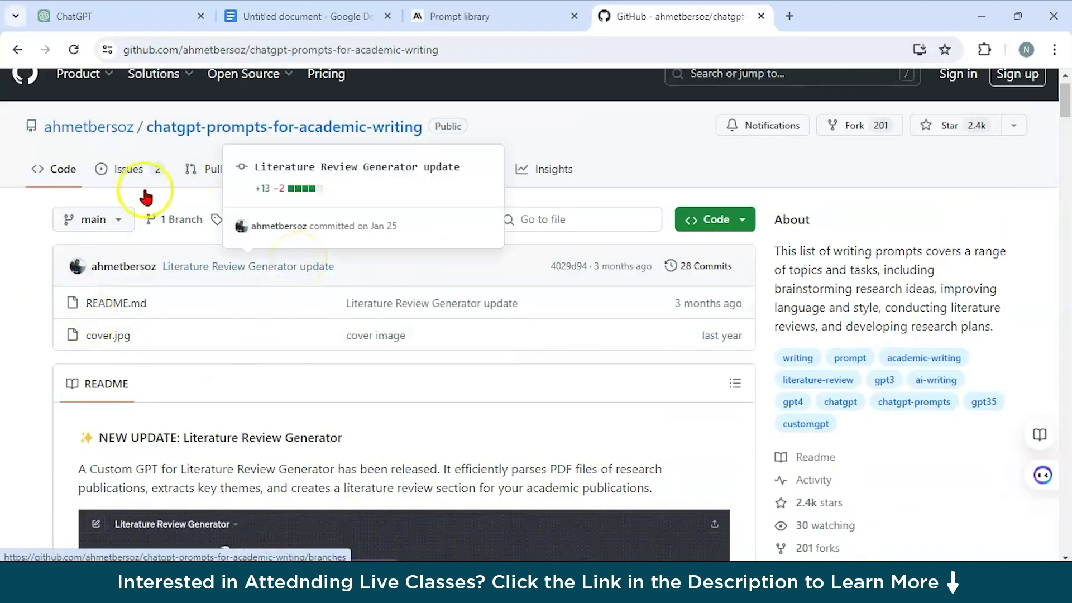
scroll(360, 167, "down", 3)
scroll(360, 168, "down", 6)
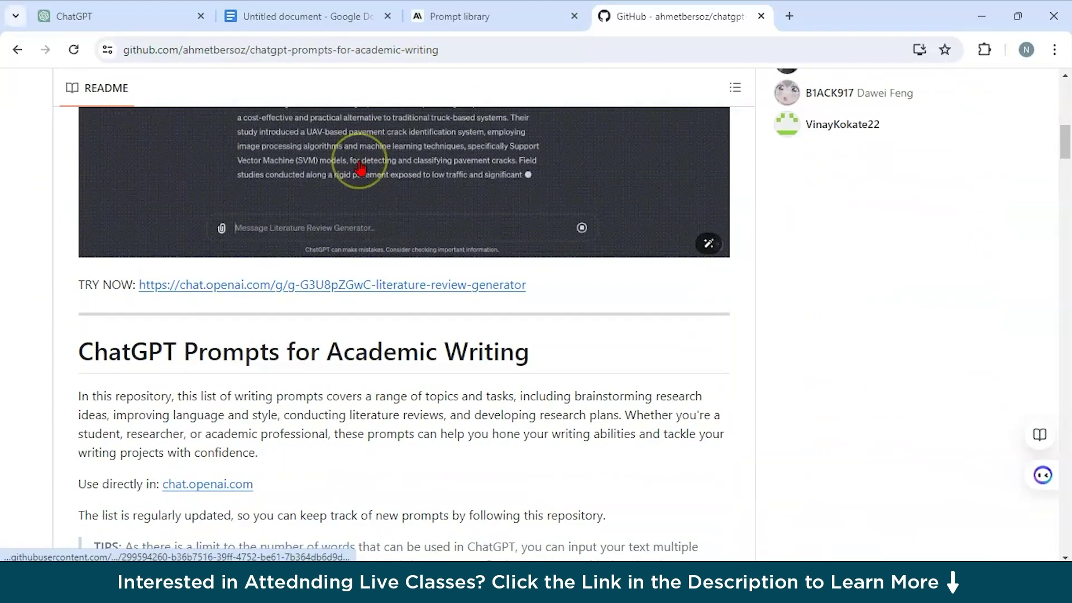
scroll(359, 172, "down", 1)
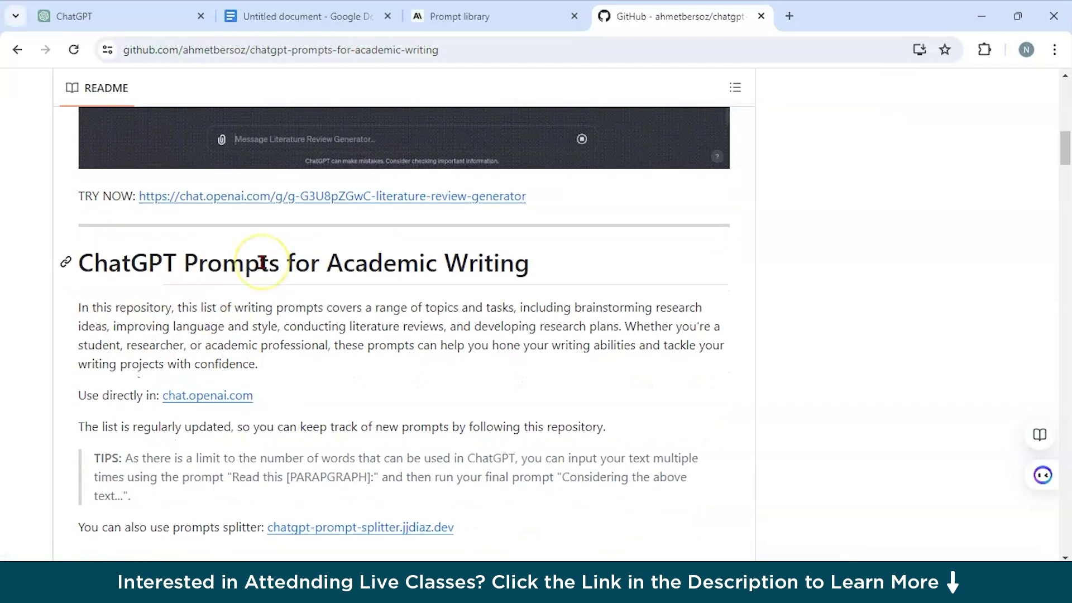
scroll(243, 179, "down", 3)
scroll(243, 182, "down", 5)
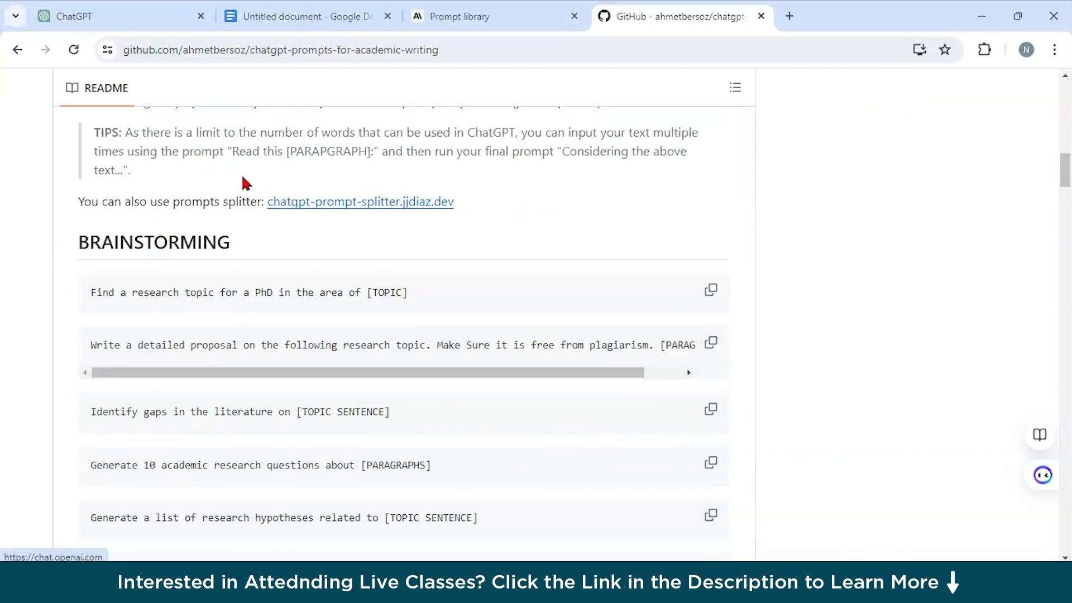
left_click(106, 179)
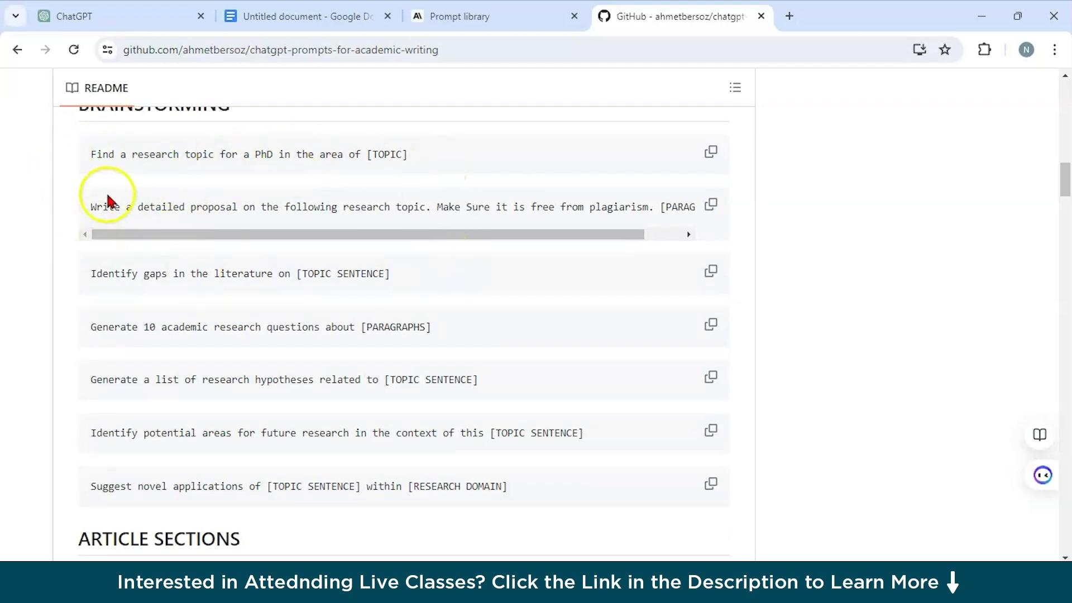
scroll(322, 427, "down", 2)
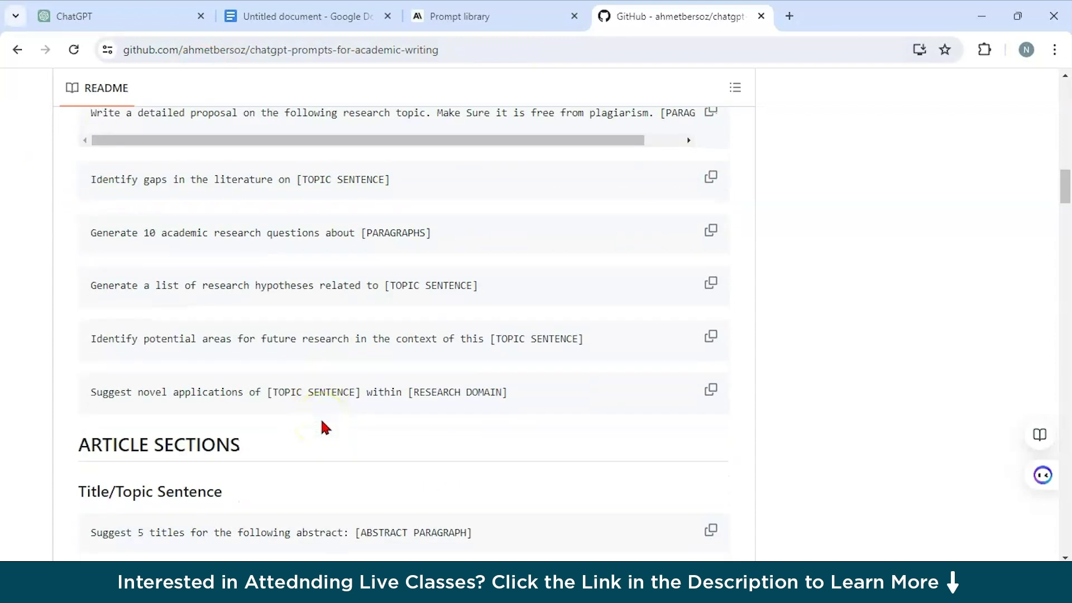
scroll(322, 427, "down", 5)
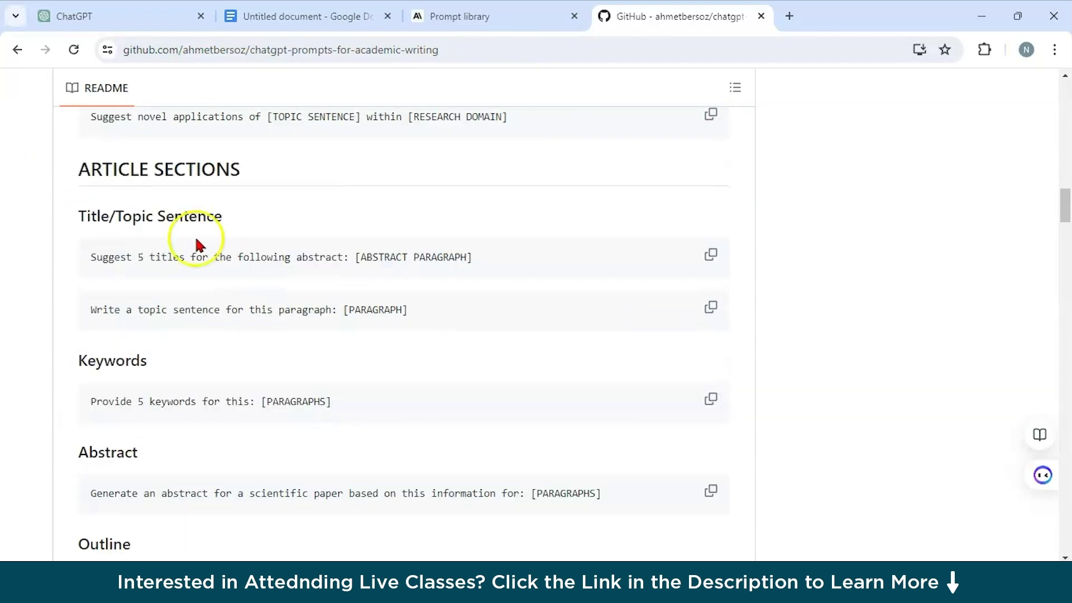
scroll(239, 463, "down", 10)
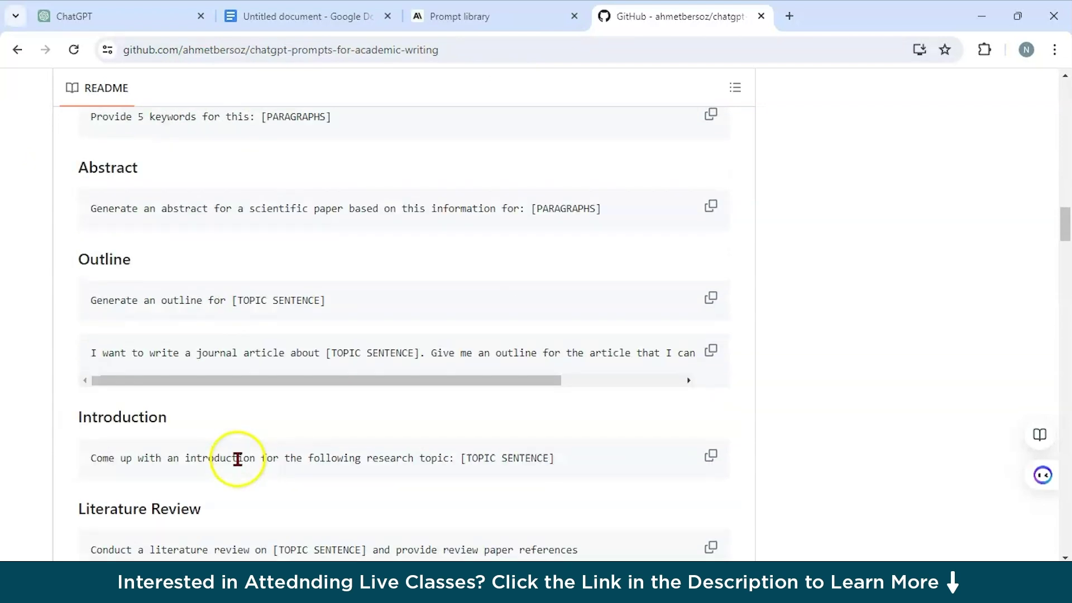
scroll(237, 459, "down", 11)
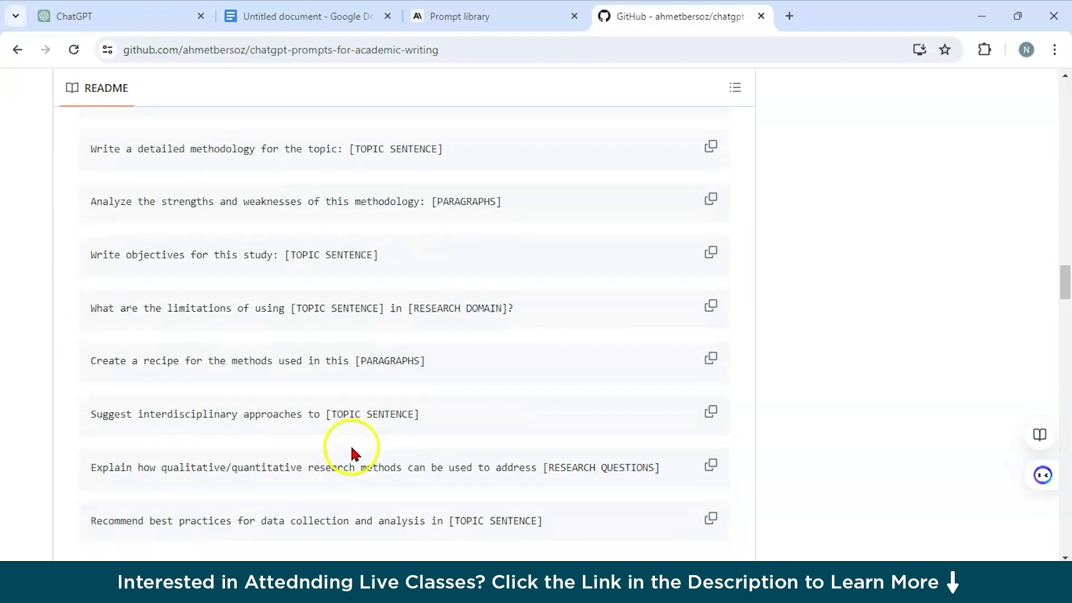
scroll(293, 316, "down", 5)
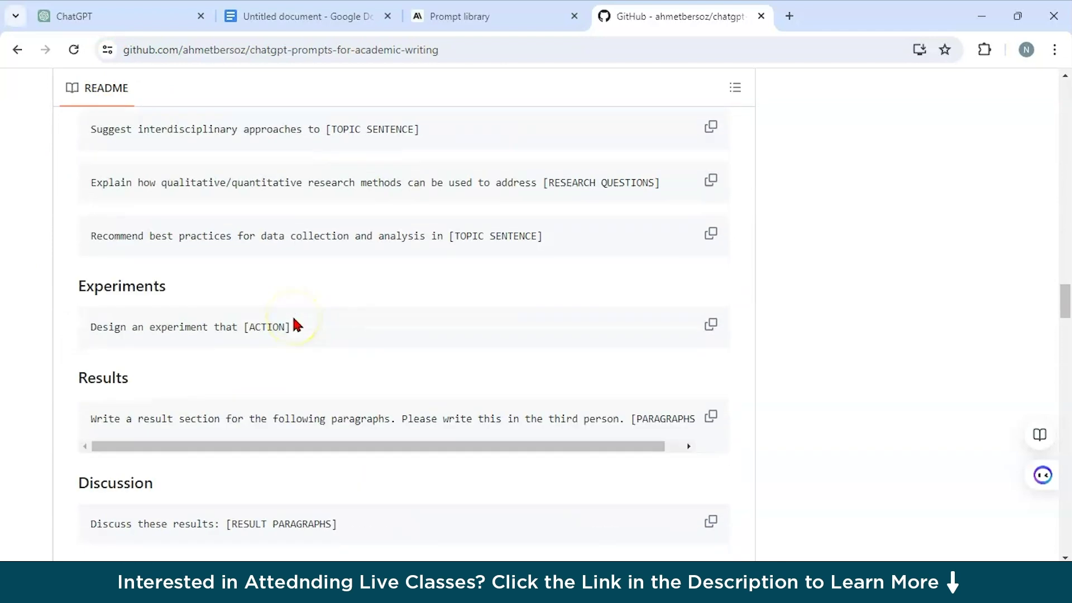
- Return to the chatgpt-prompts topic page and scroll further down its repositories
left_click(18, 49)
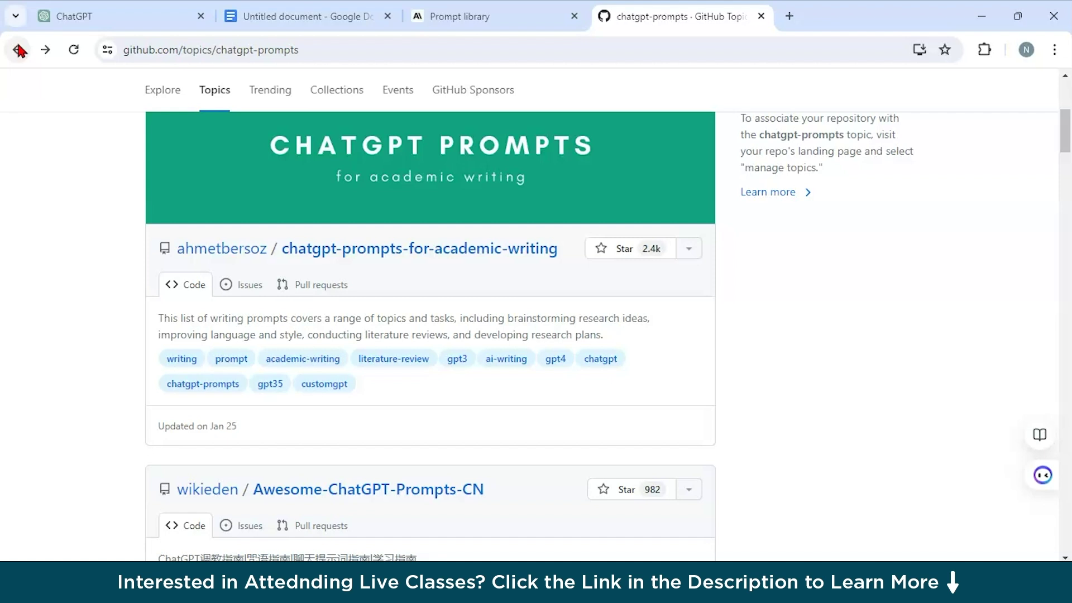
scroll(282, 306, "down", 7)
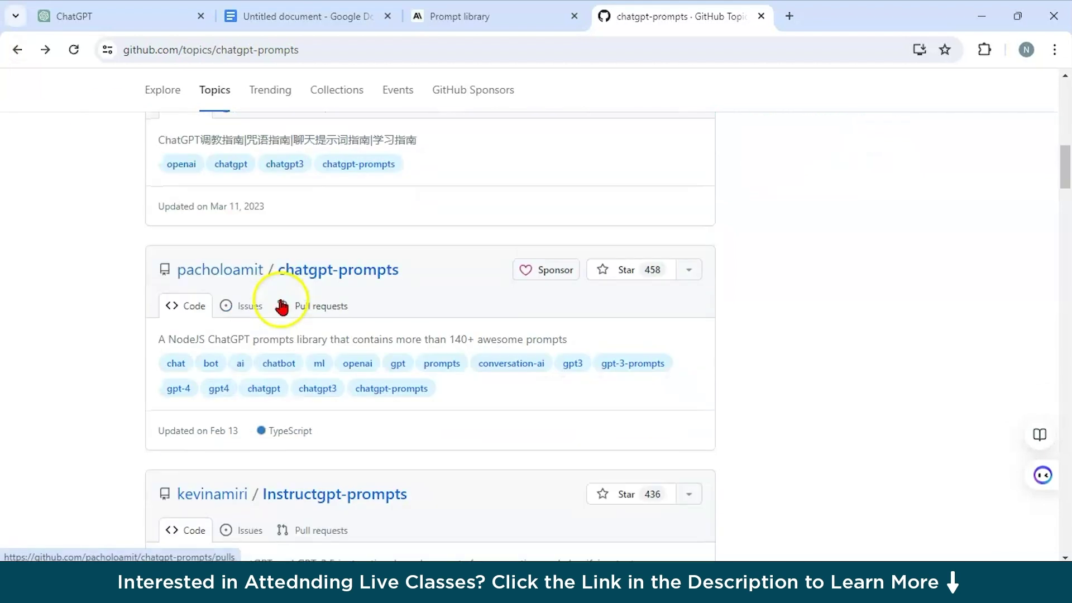
scroll(282, 306, "down", 3)
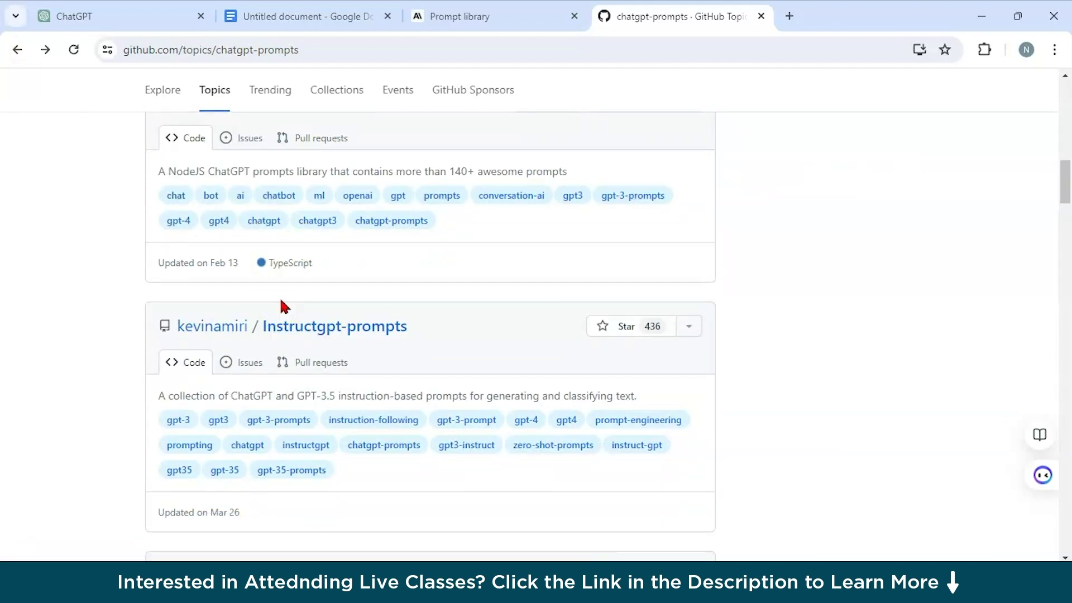
scroll(281, 306, "down", 3)
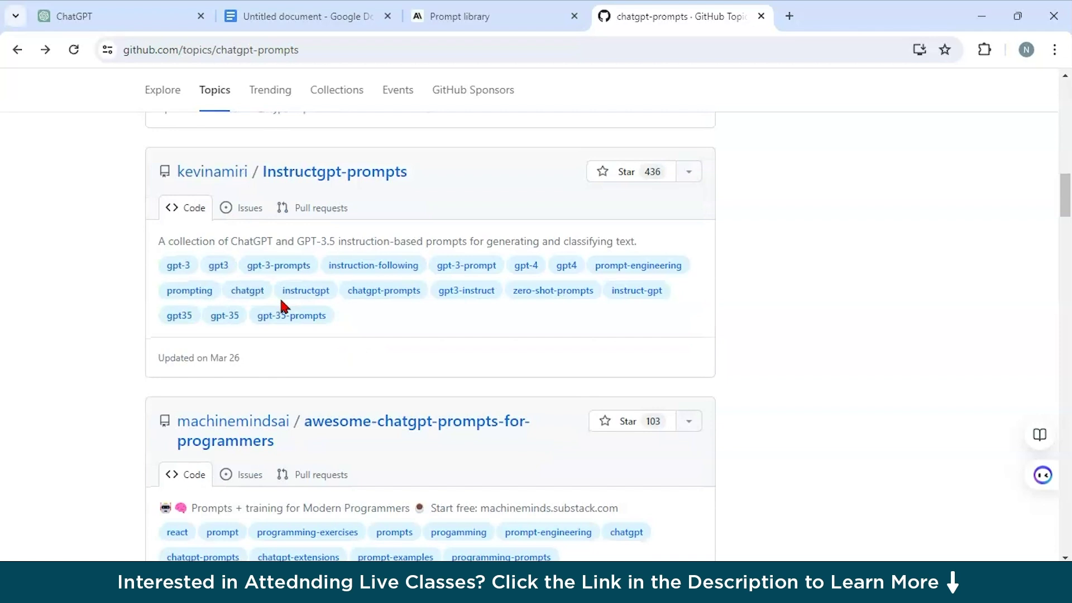
scroll(282, 306, "down", 2)
- Glance at the Prompt library and the Google Docs notes, then return to the smartphone description chat
left_click(459, 16)
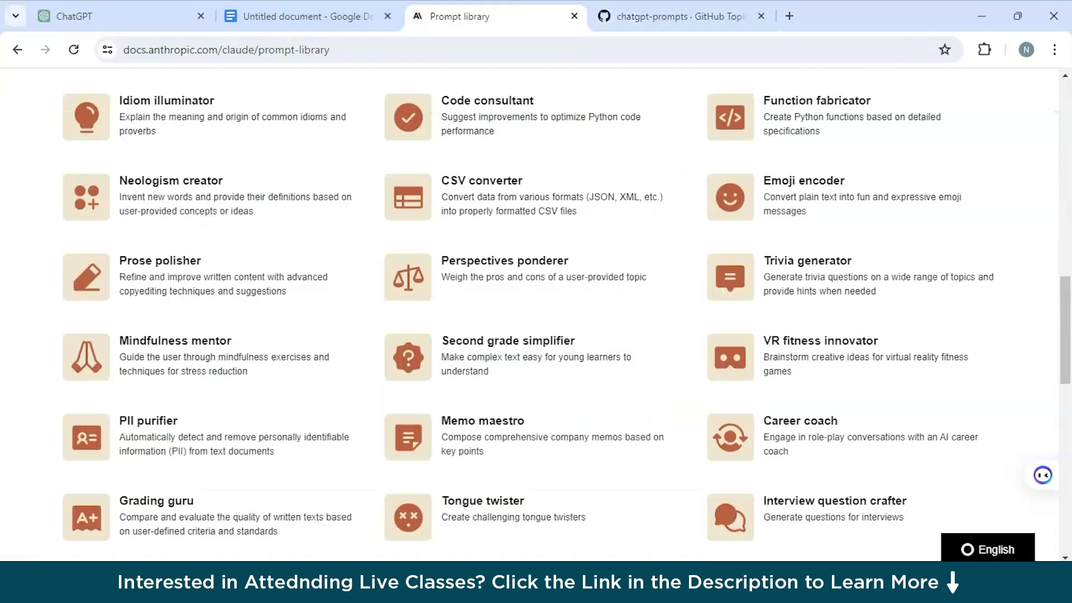
left_click(84, 16)
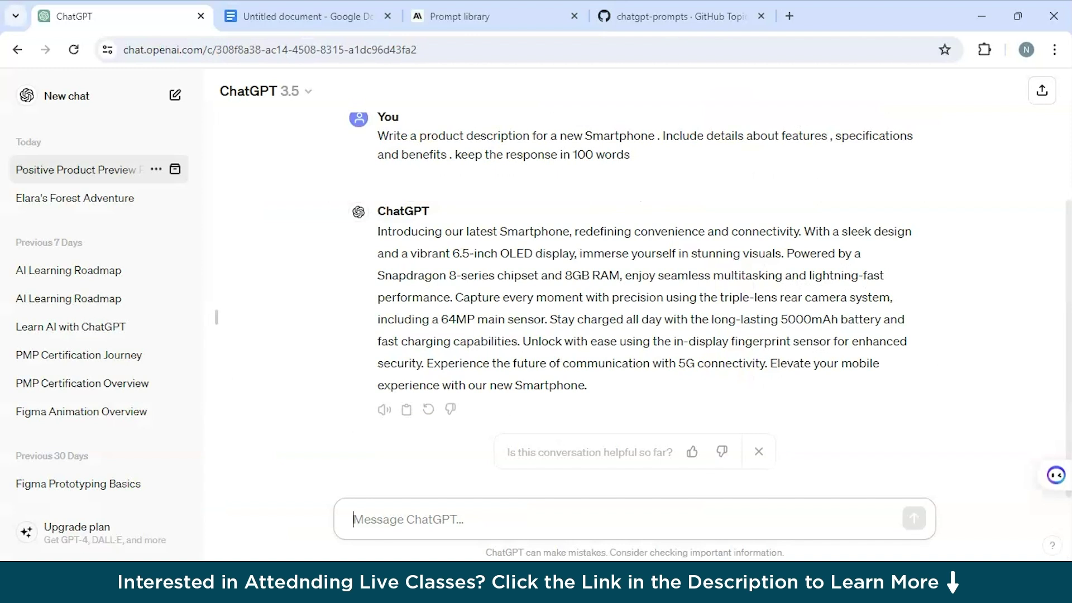
left_click(302, 17)
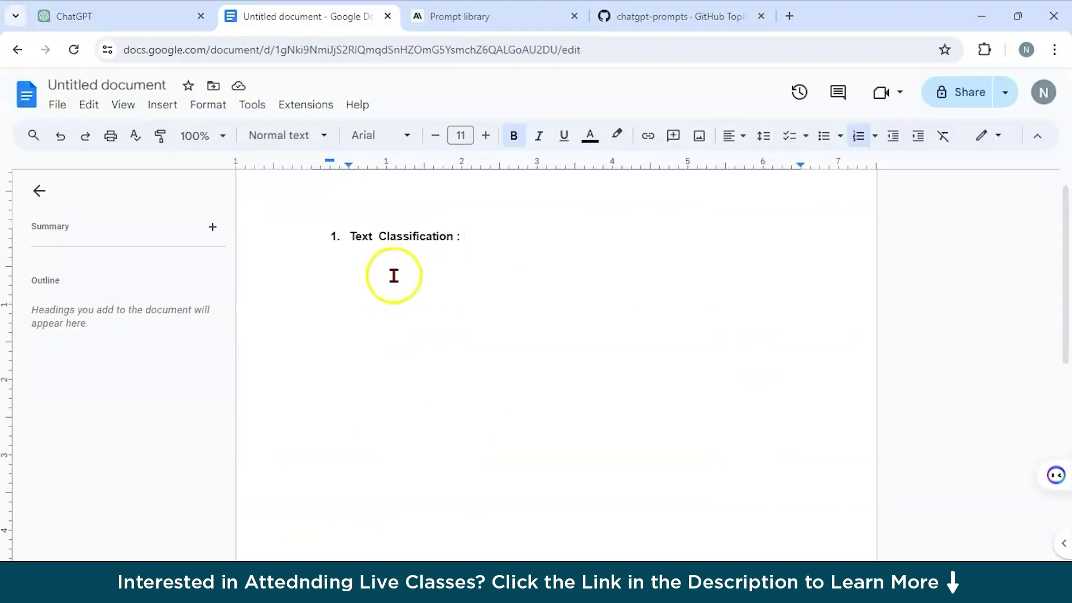
left_click(83, 16)
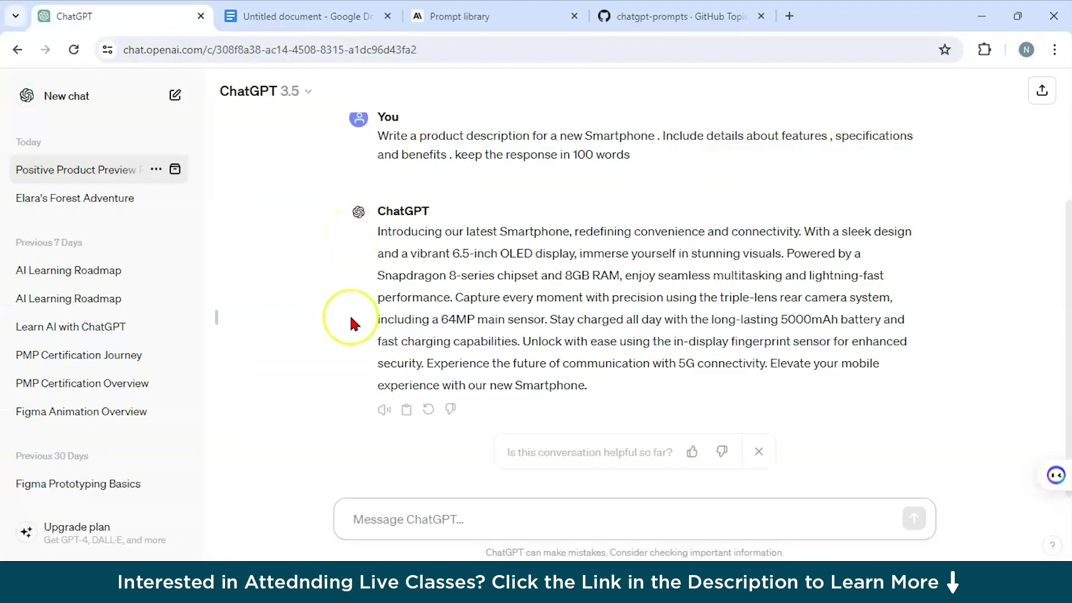